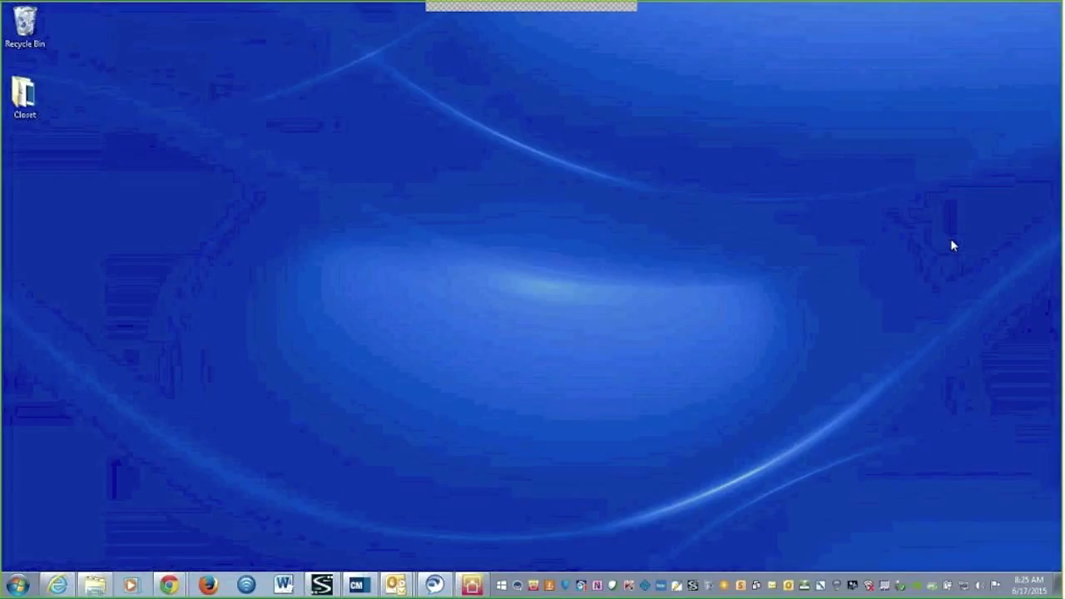
Bring up the mirrored iPad and reach MyIT's Support options for 'I have a problem that needs to be fixed'
{"action": "left_click", "coordinate": [471, 585]}
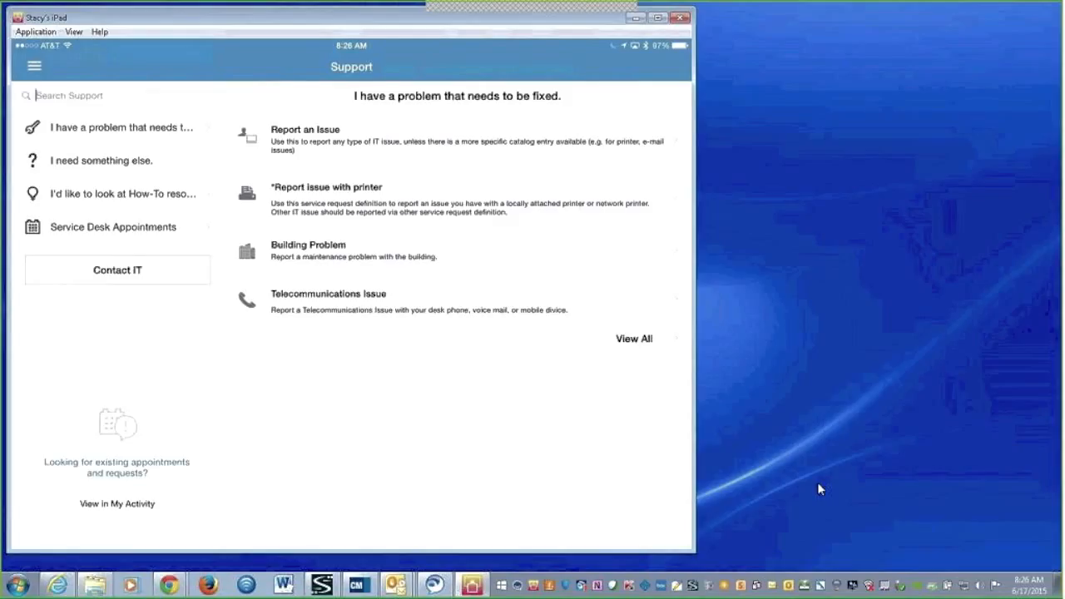
Search Support for 'print' and start a Report issue with printer request for a locally attached printer
{"action": "type", "text": "print"}
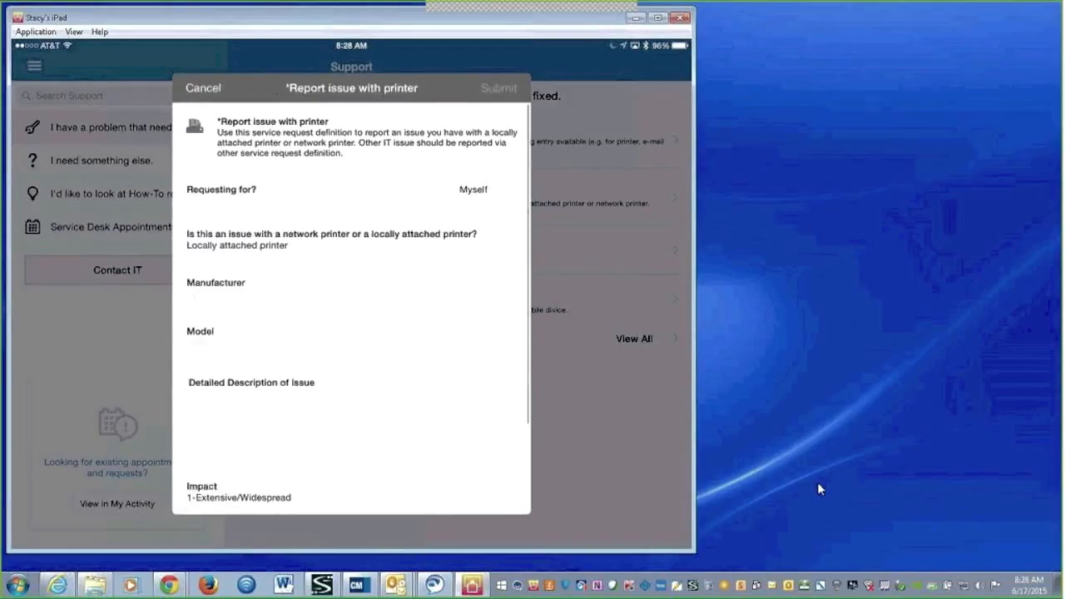
Enter manufacturer Dell, model 123 and description 'low ink' in the printer request
{"action": "type", "text": "Dell"}
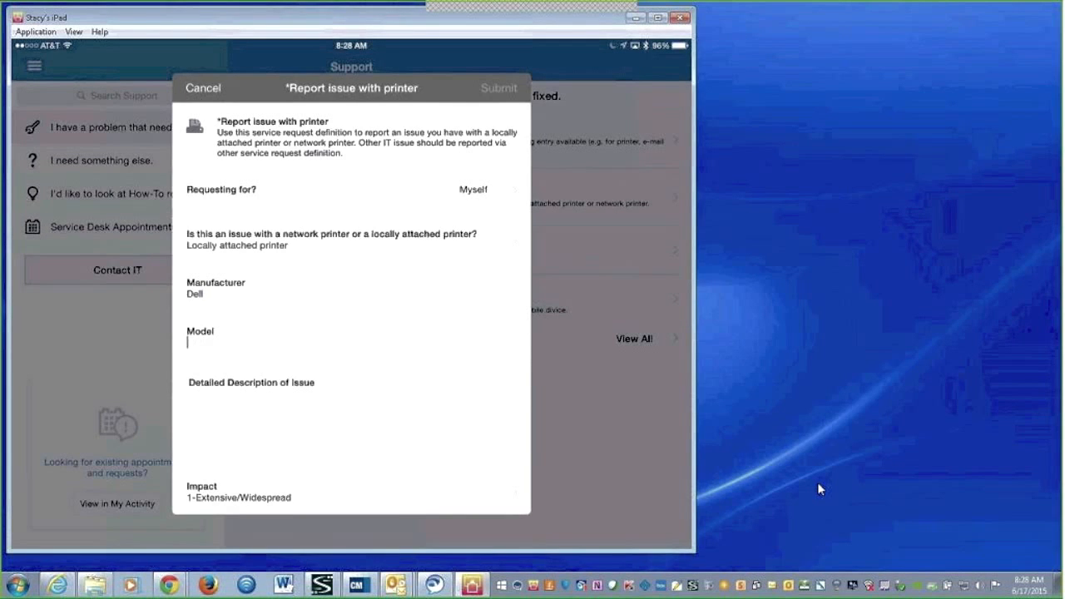
{"action": "type", "text": "123"}
{"action": "type", "text": "low"}
{"action": "type", "text": " ink"}
{"action": "scroll", "coordinate": [351, 308], "scroll_direction": "down", "scroll_amount": 2}
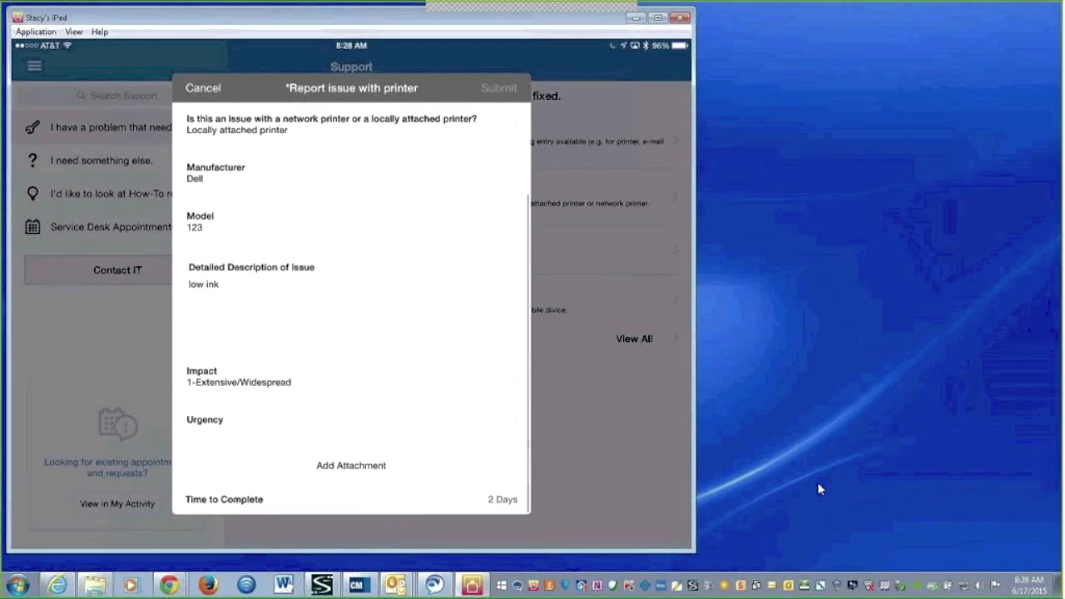
Set the printer issue's impact to 4-Minor/Localized and urgency to 4-Low
{"action": "left_click", "coordinate": [239, 376]}
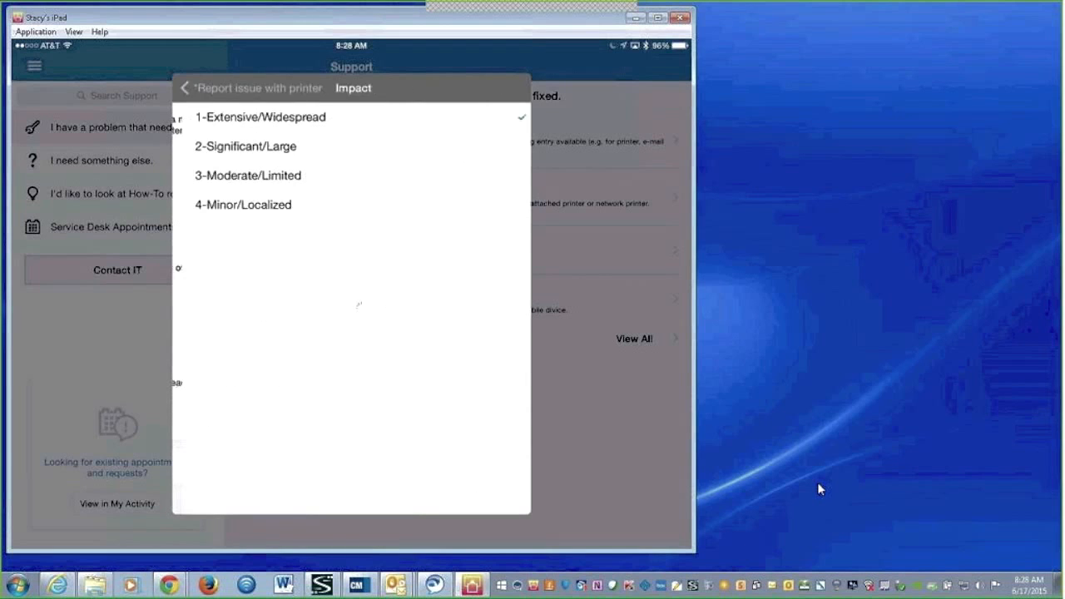
{"action": "left_click", "coordinate": [233, 204]}
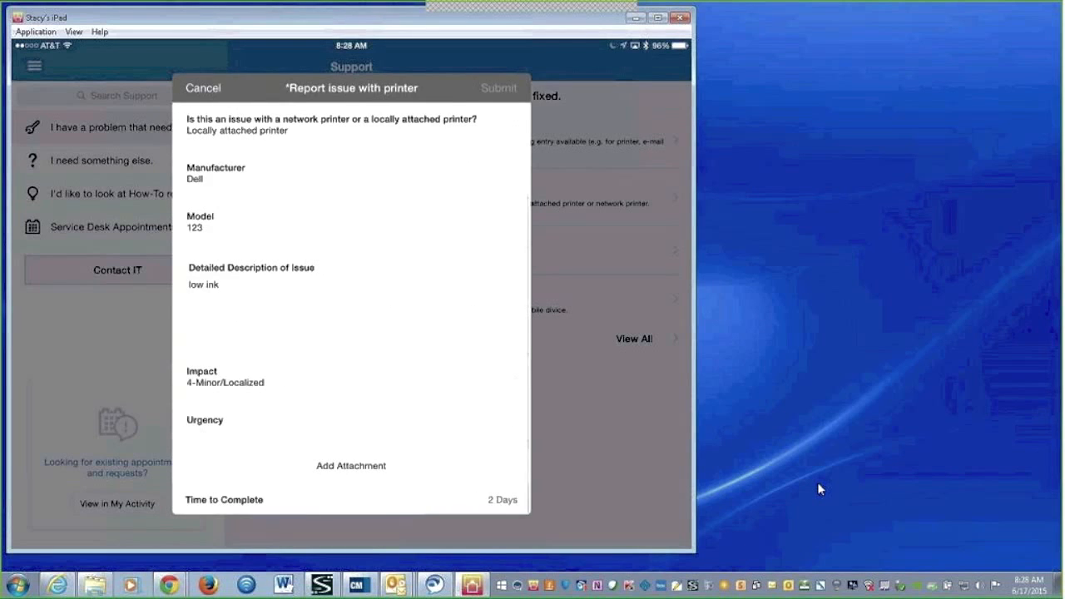
{"action": "left_click", "coordinate": [205, 419]}
{"action": "left_click", "coordinate": [205, 204]}
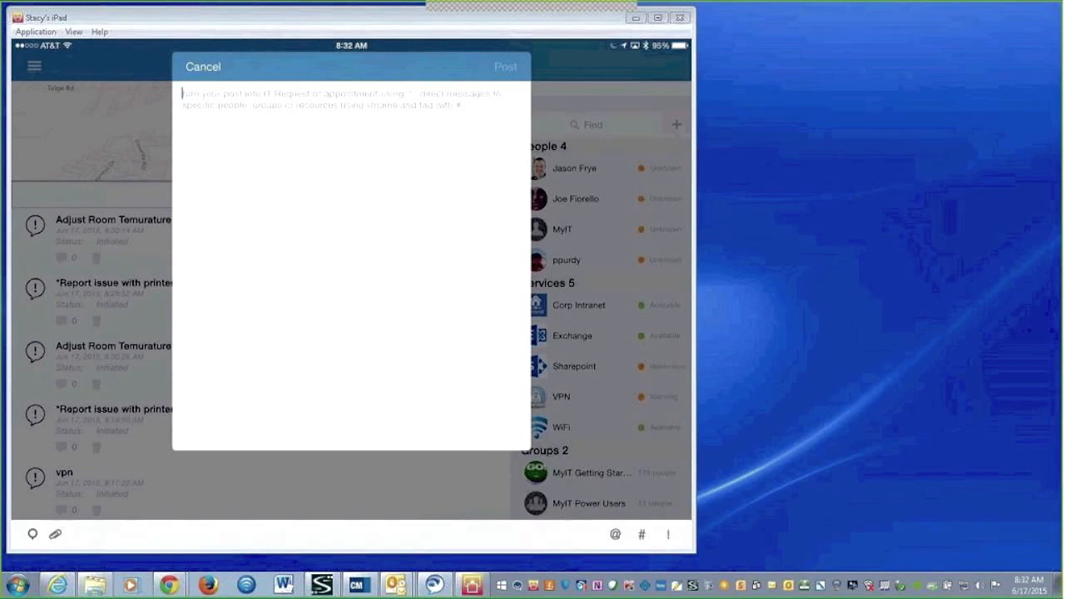
Write 'print!' in a new post and turn it into a quick Incident
{"action": "type", "text": "print"}
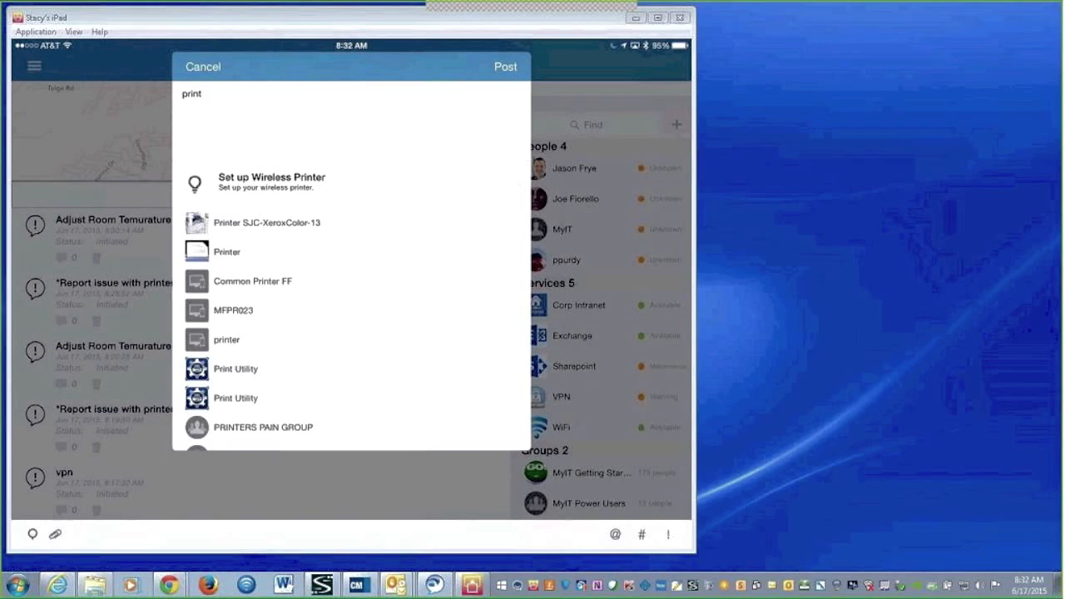
{"action": "type", "text": "!"}
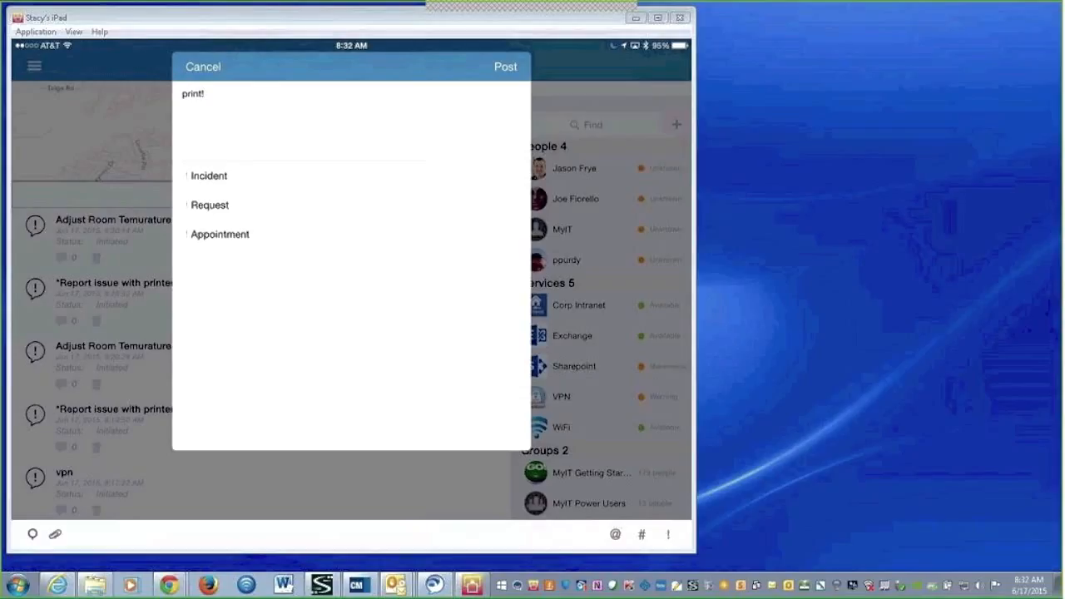
{"action": "left_click", "coordinate": [208, 176]}
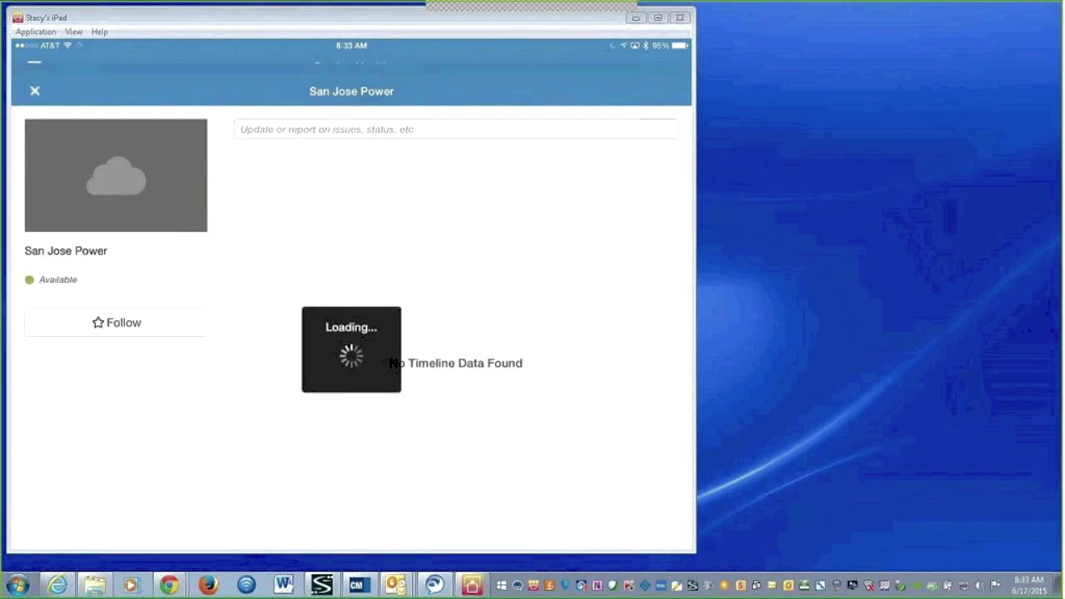
Follow San Jose Power with device notifications switched on, then close its details
{"action": "left_click", "coordinate": [116, 298]}
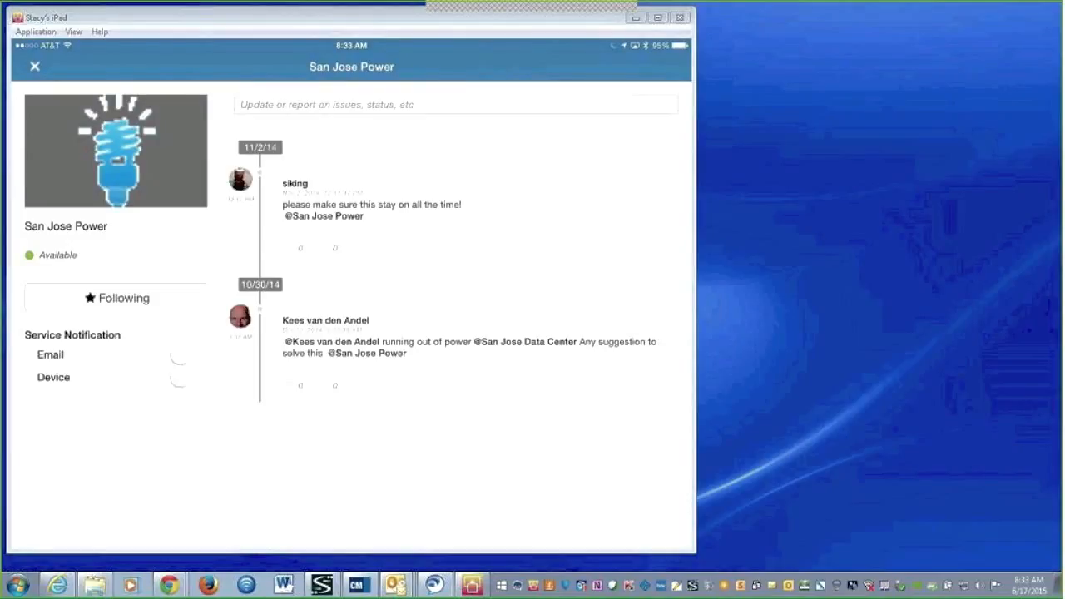
{"action": "left_click", "coordinate": [186, 377]}
{"action": "left_click", "coordinate": [35, 66]}
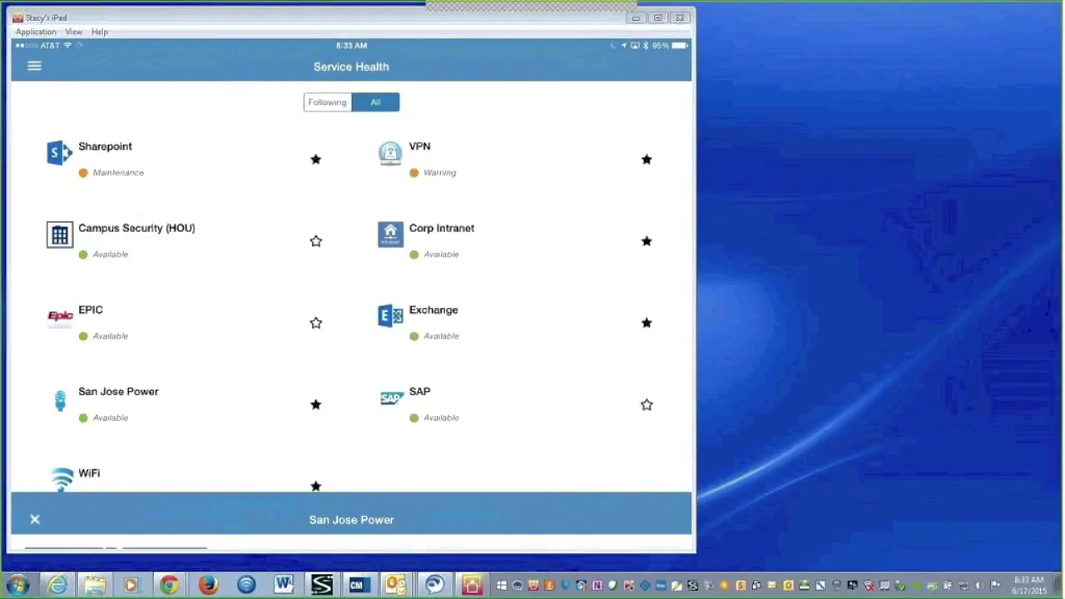
{"action": "left_click", "coordinate": [34, 66]}
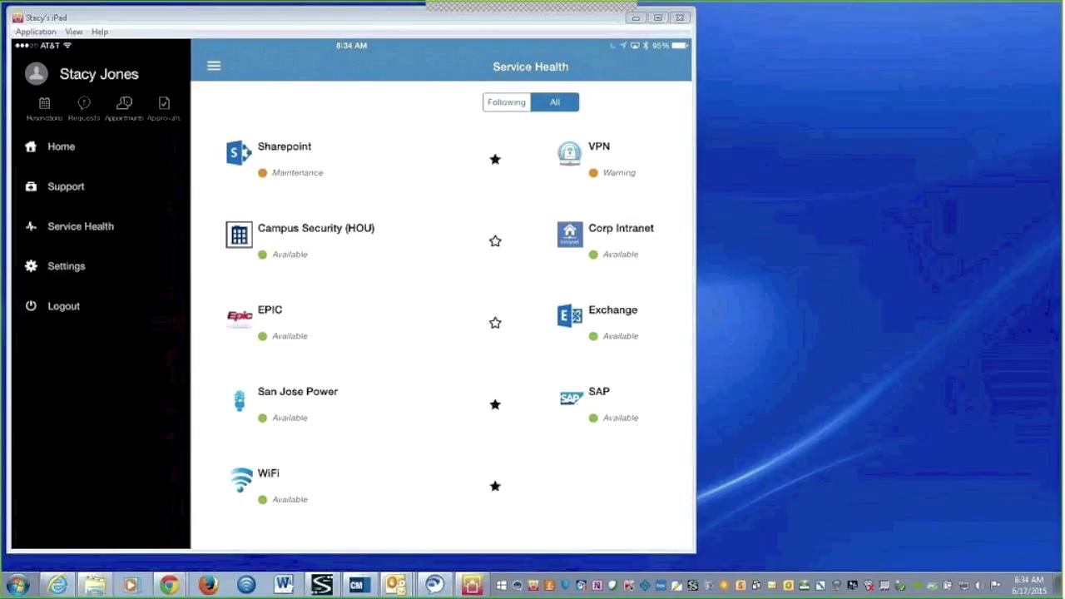
Minimize the iPad mirror and bring up Remedyforce Self Service in Internet Explorer
{"action": "left_click", "coordinate": [636, 18]}
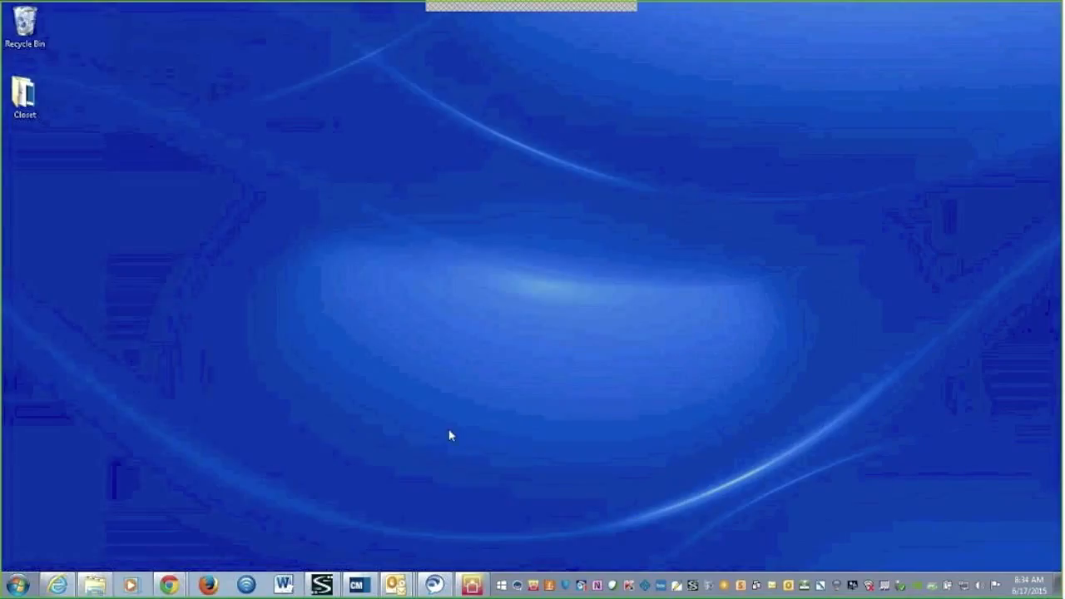
{"action": "left_click", "coordinate": [56, 585]}
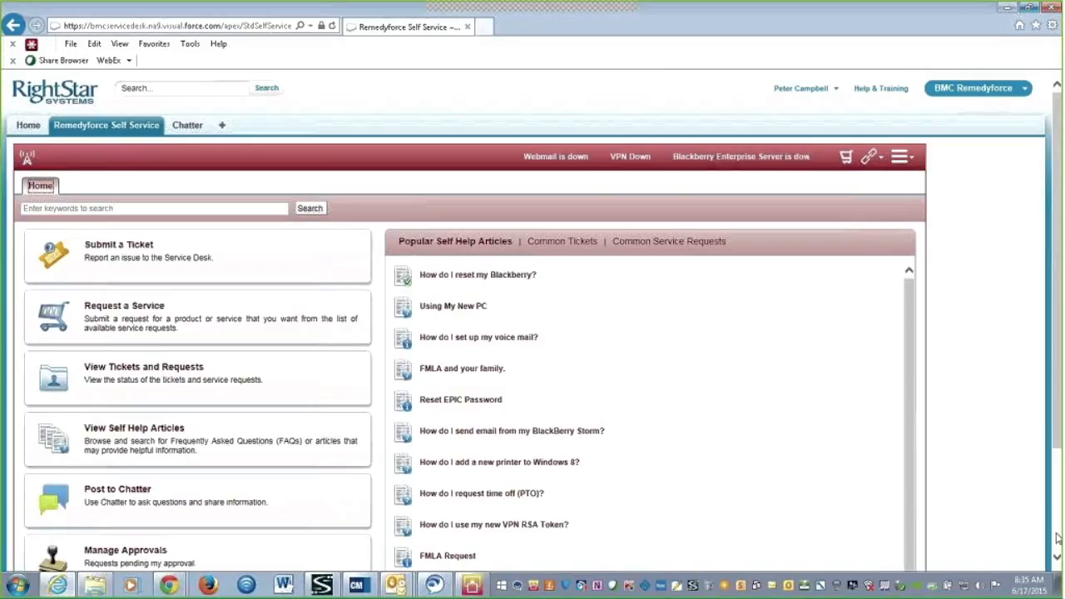
Open a Remedyforce Chat reporting 'WinSCP not launching', then switch to the Remedyforce Console in Chrome
{"action": "scroll", "coordinate": [1057, 538], "scroll_direction": "down", "scroll_amount": 3}
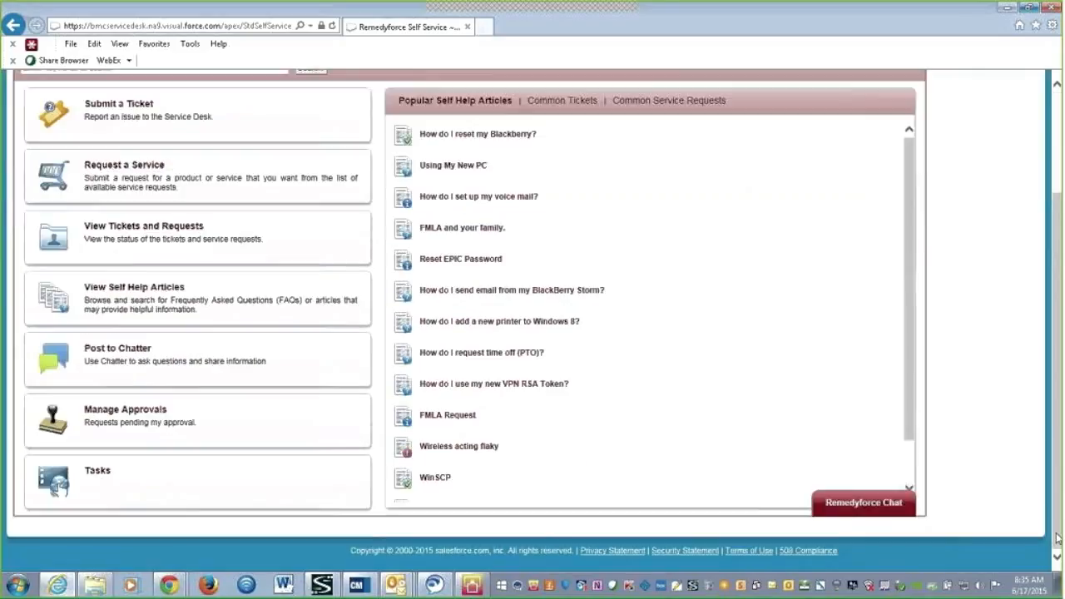
{"action": "left_click", "coordinate": [876, 504]}
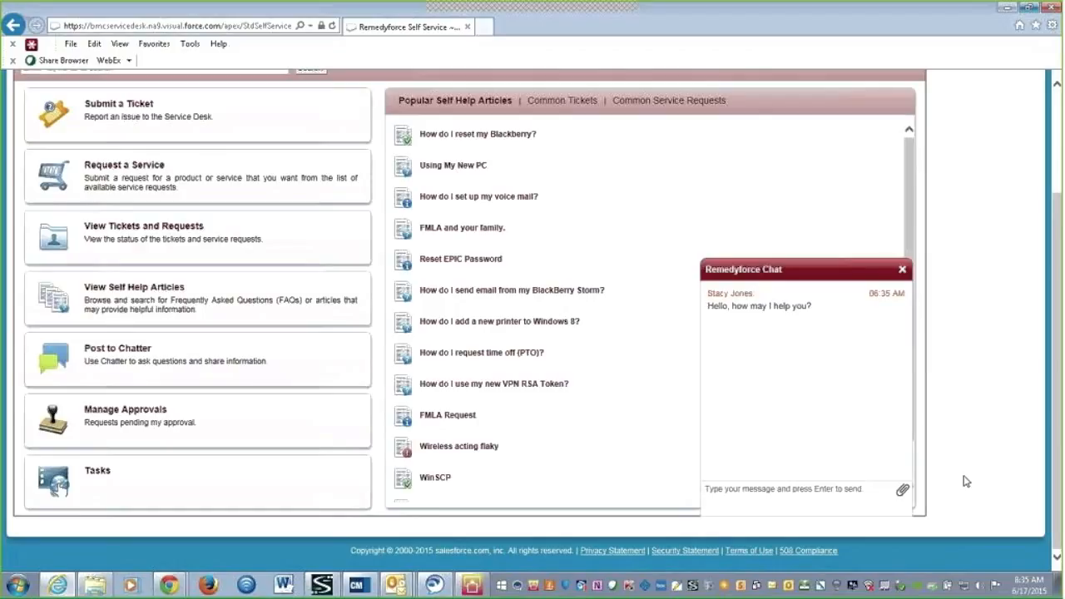
{"action": "left_click", "coordinate": [804, 495]}
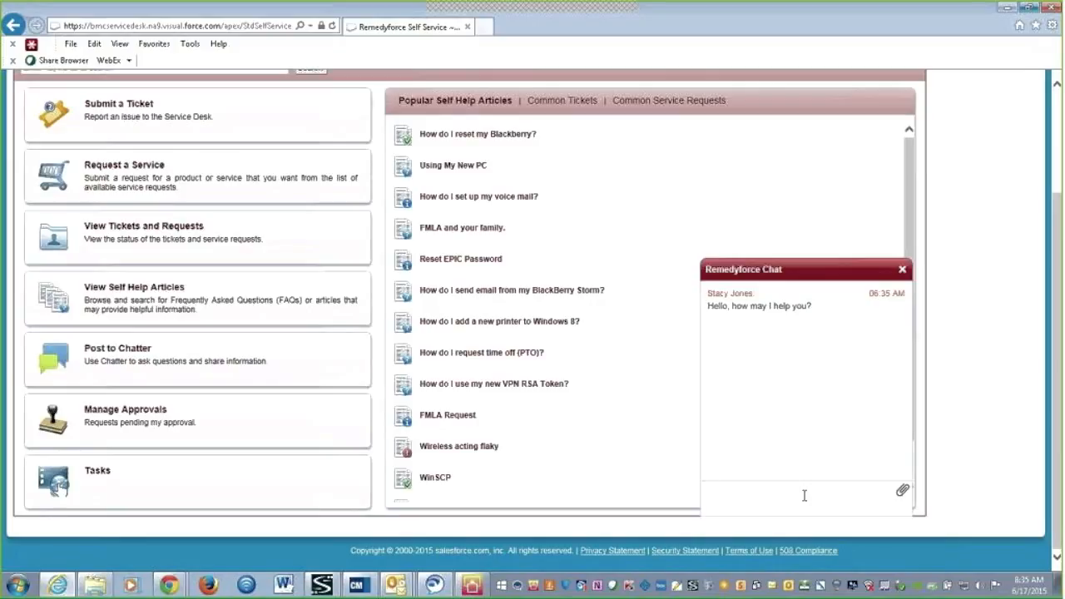
{"action": "type", "text": "WinSCP rot lau"}
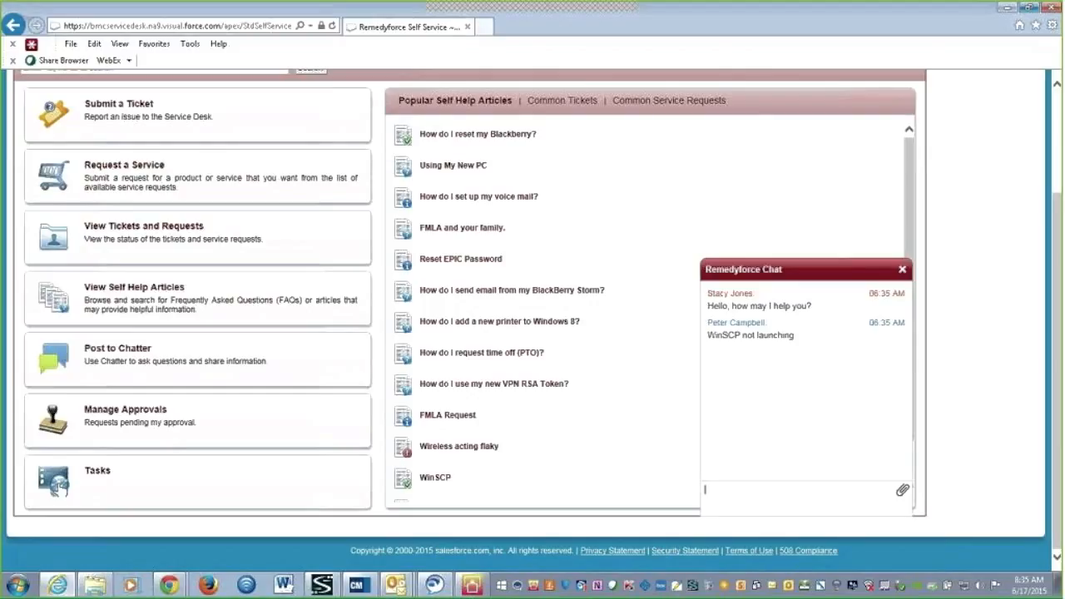
{"action": "left_click", "coordinate": [166, 587]}
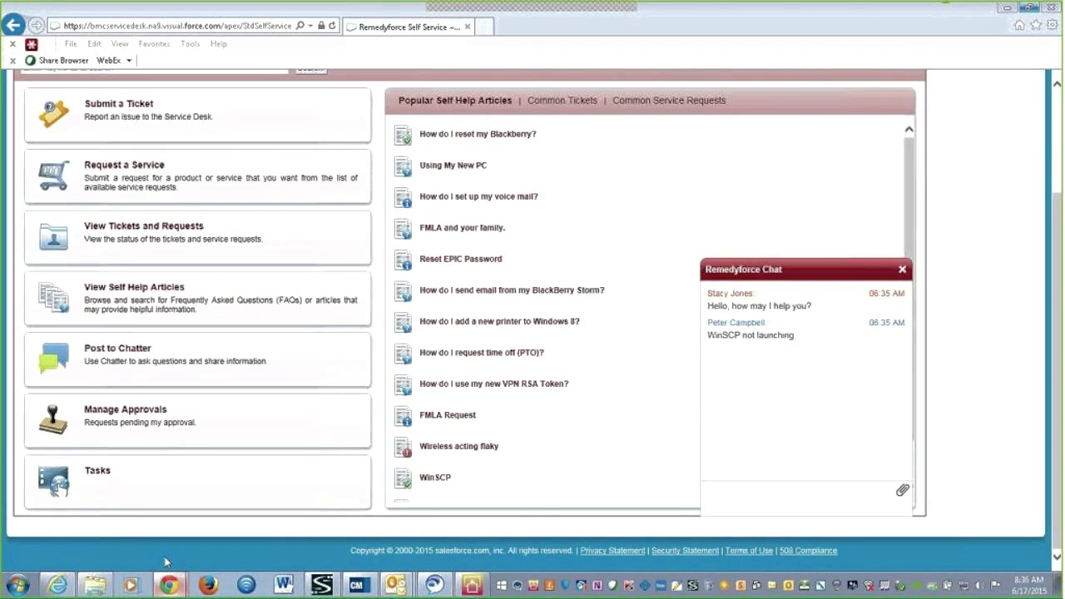
{"action": "left_click", "coordinate": [168, 582]}
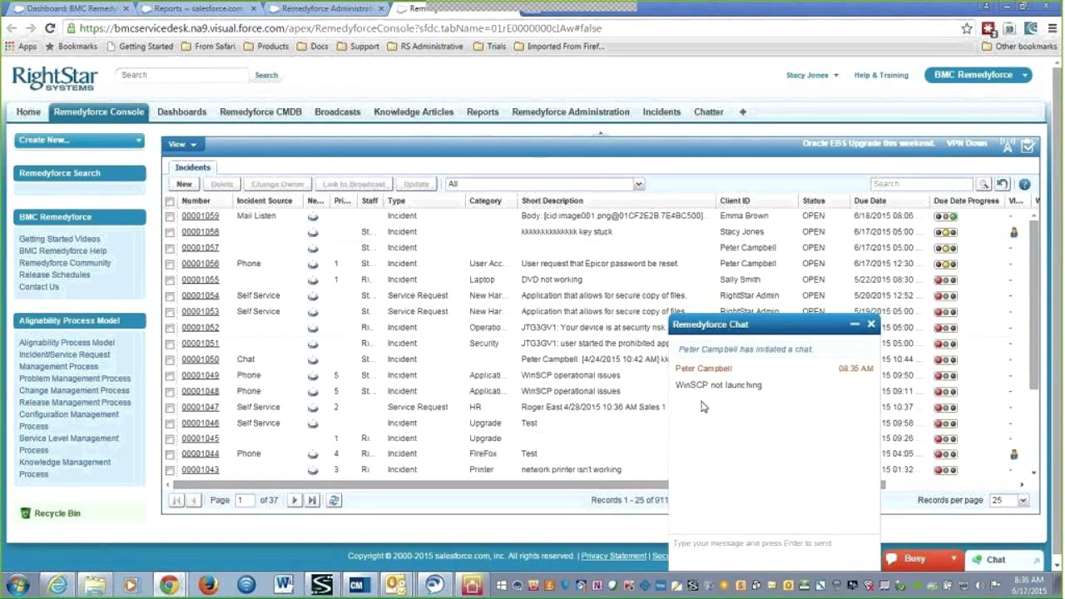
Reply to the client's WinSCP chat, end the chat, and convert it into a New Incident
{"action": "left_click", "coordinate": [718, 542]}
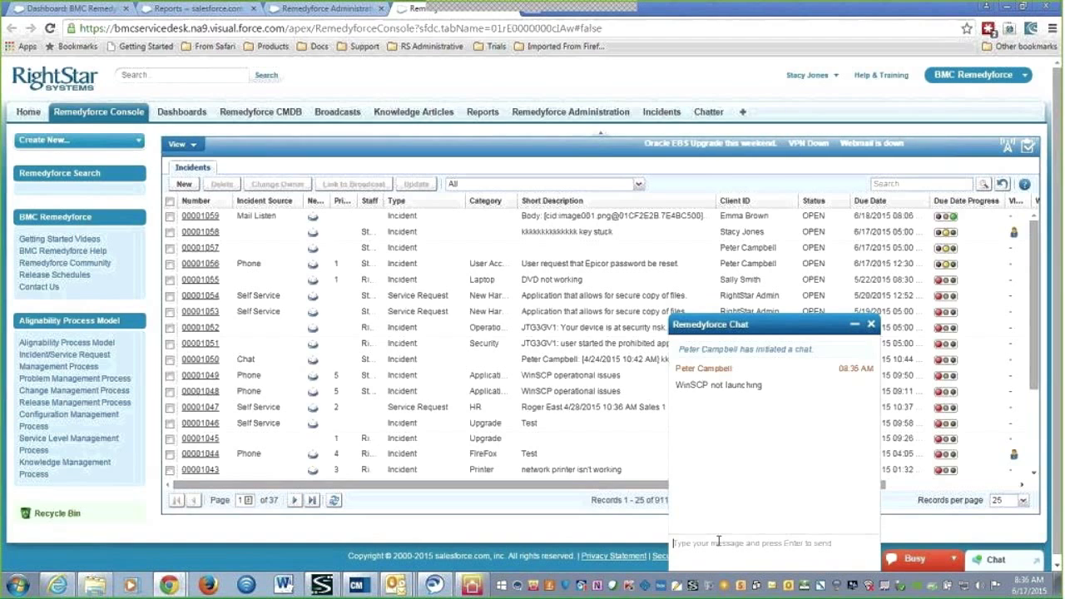
{"action": "type", "text": "m take a look at that for you"}
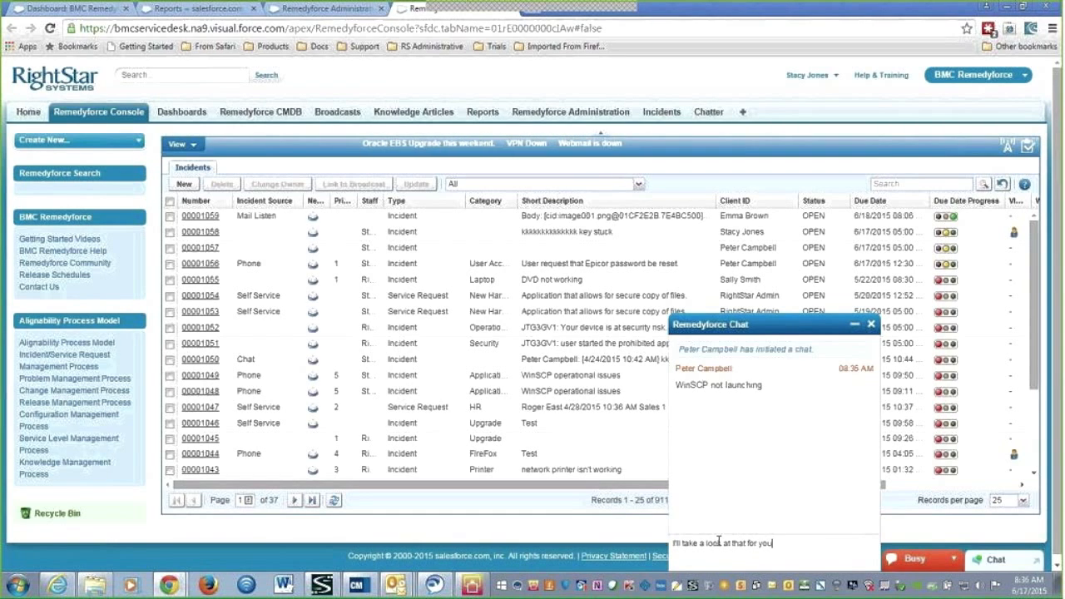
{"action": "key", "text": "Return"}
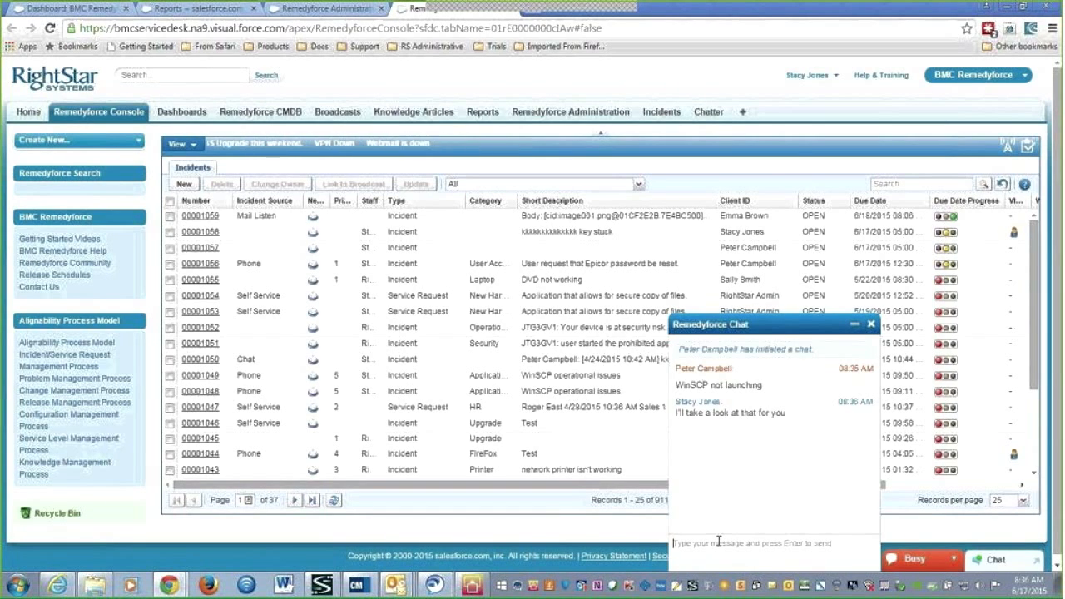
{"action": "left_click", "coordinate": [871, 326]}
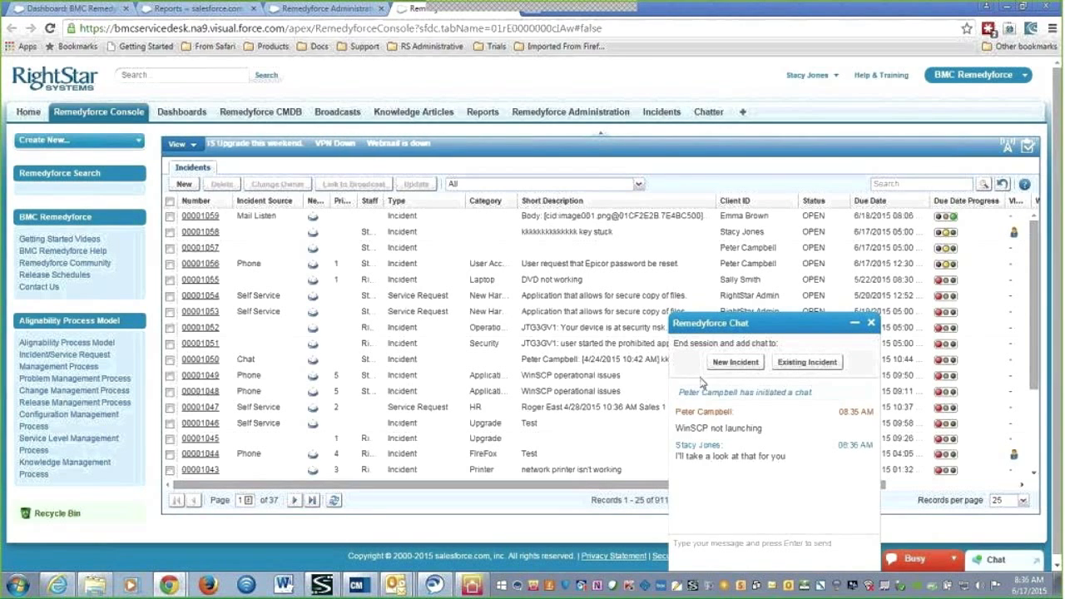
{"action": "left_click", "coordinate": [729, 364]}
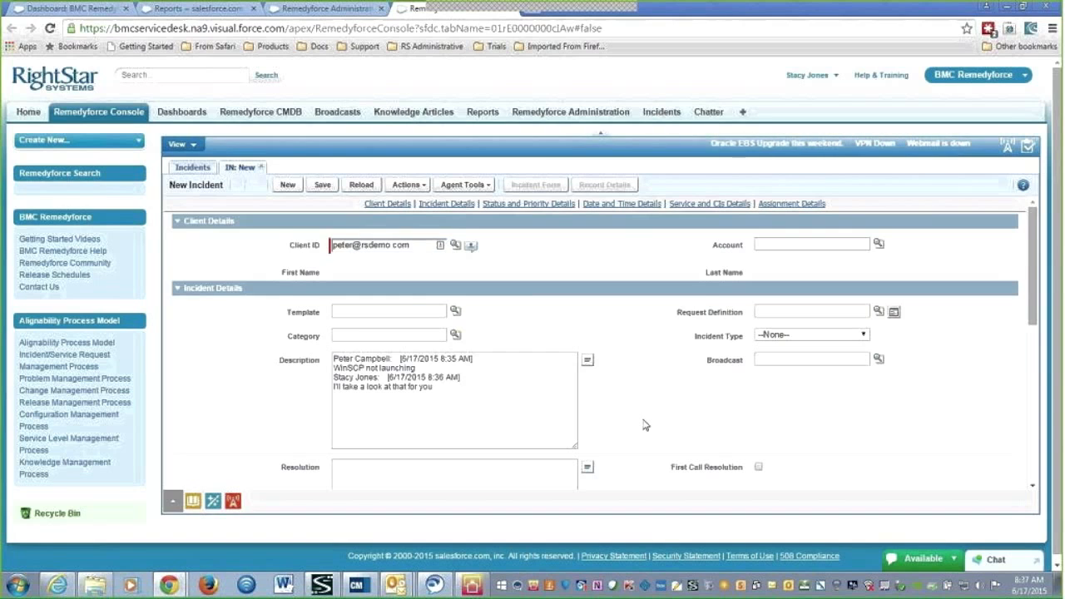
Save the chat incident as IN00001060 and acknowledge the saved-record confirmation
{"action": "scroll", "coordinate": [643, 426], "scroll_direction": "down", "scroll_amount": 3}
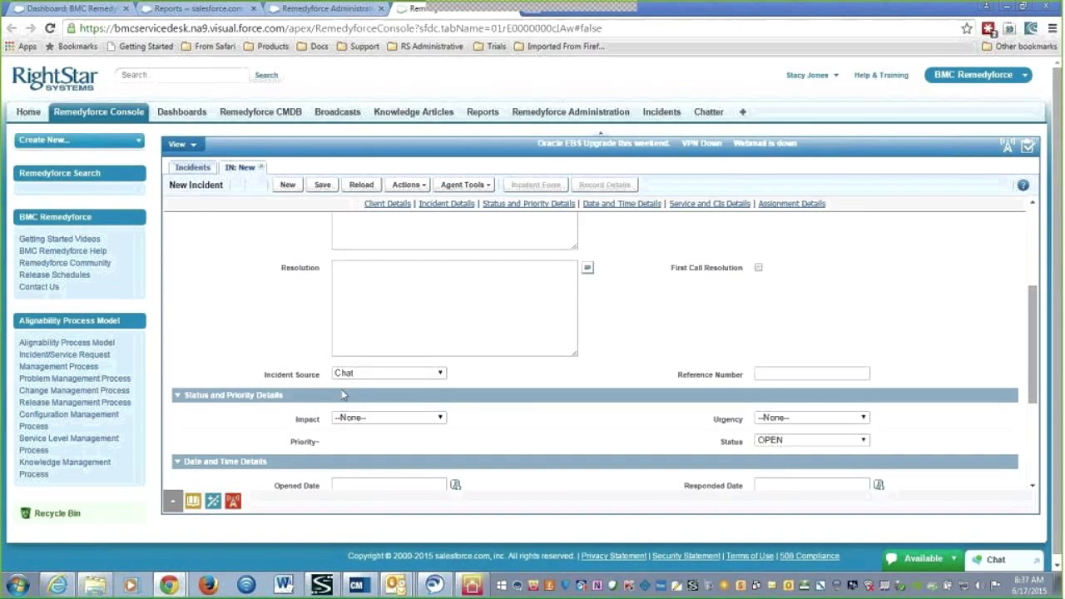
{"action": "left_click", "coordinate": [323, 186]}
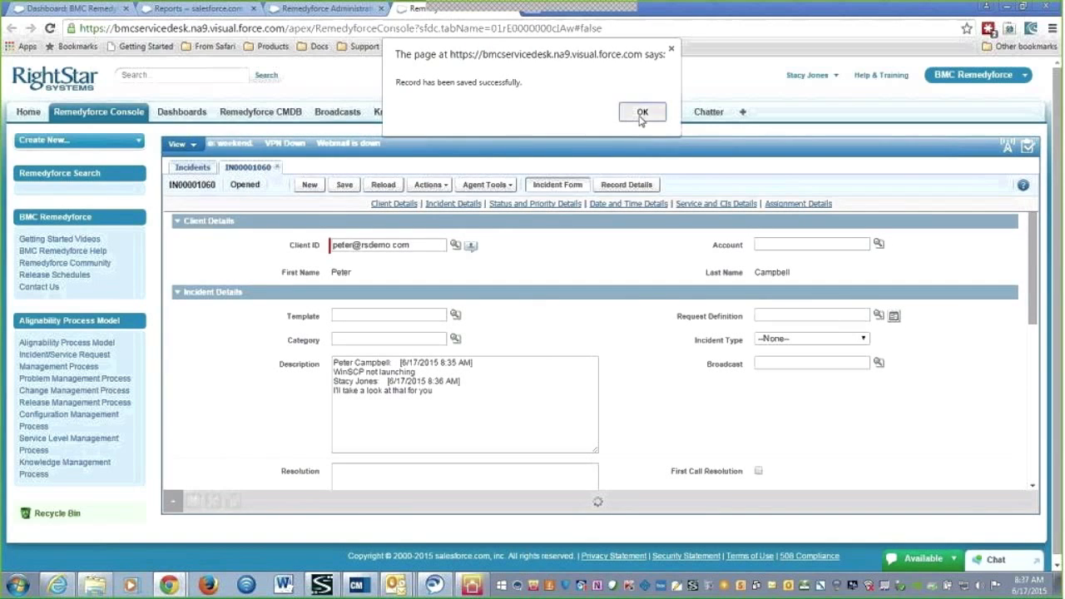
{"action": "left_click", "coordinate": [641, 114]}
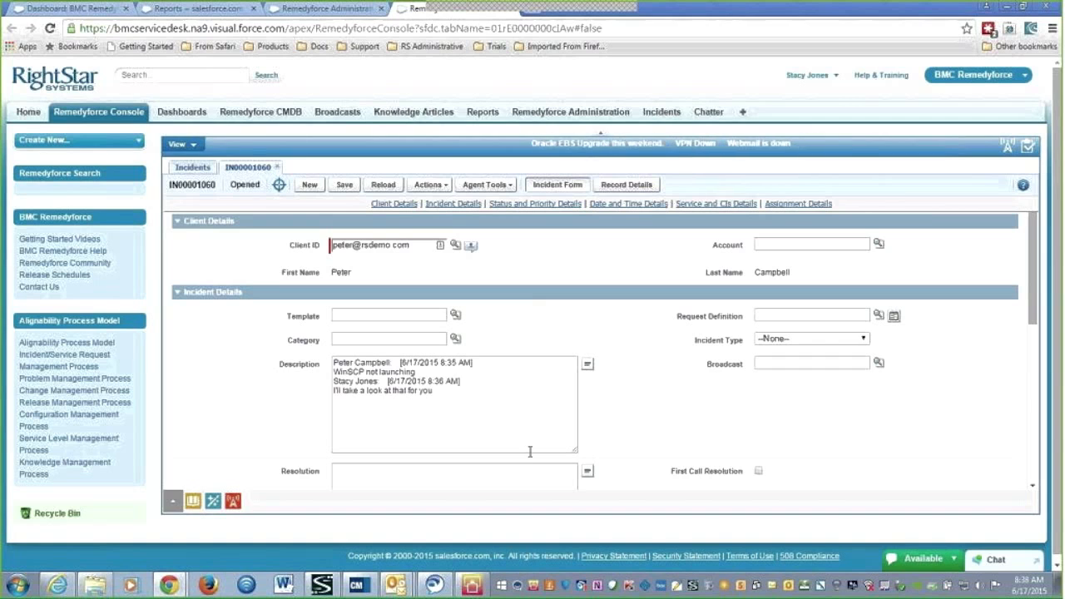
Bring the unsent Outlook draft forward and send it to create a Remedyforce incident
{"action": "mouse_move", "coordinate": [395, 585]}
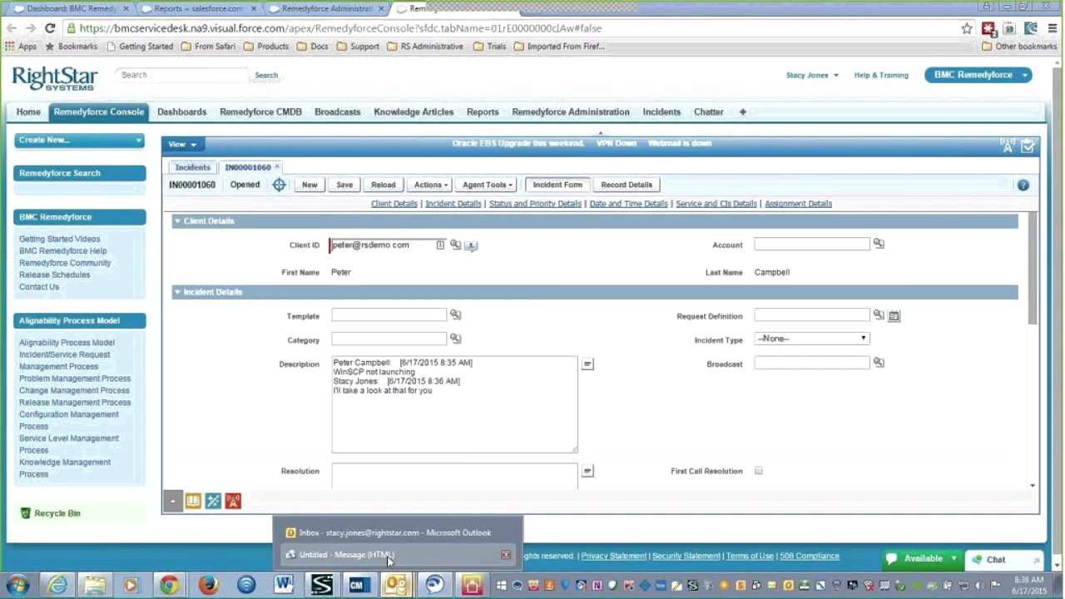
{"action": "left_click", "coordinate": [387, 557]}
{"action": "left_click", "coordinate": [445, 192]}
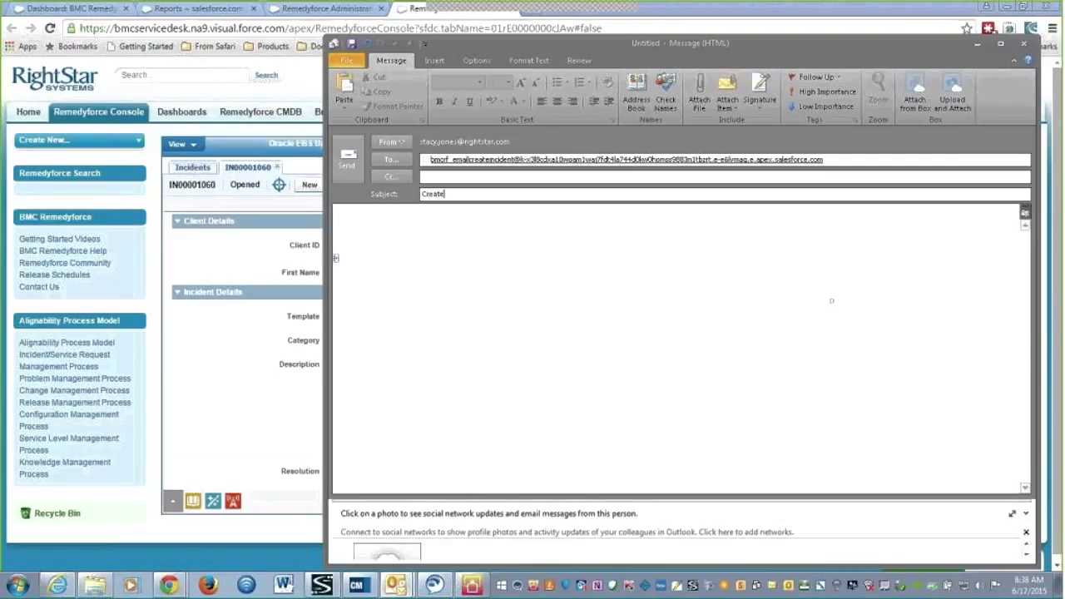
{"action": "left_click", "coordinate": [348, 156]}
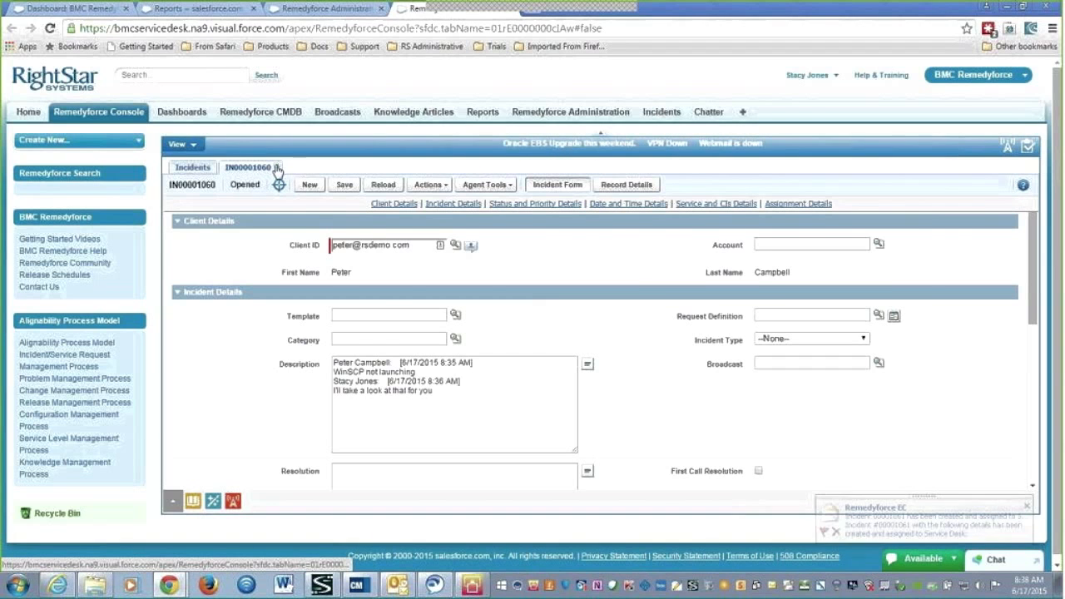
Close IN00001060, switch to the Incidents view, and start a new incident
{"action": "left_click", "coordinate": [278, 167]}
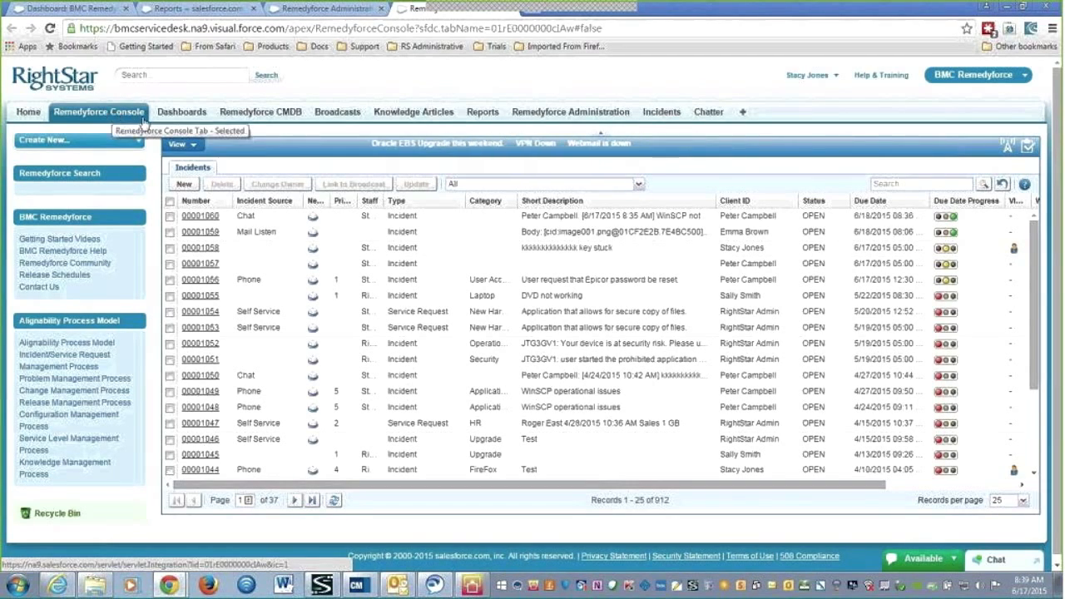
{"action": "left_click", "coordinate": [178, 143]}
{"action": "left_click", "coordinate": [238, 161]}
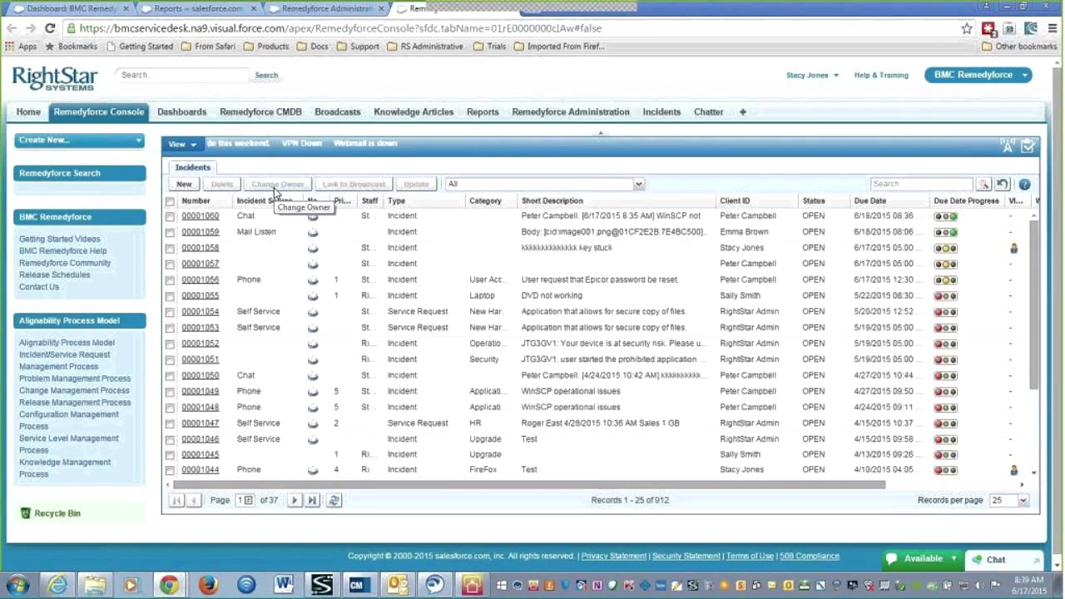
{"action": "left_click", "coordinate": [187, 188]}
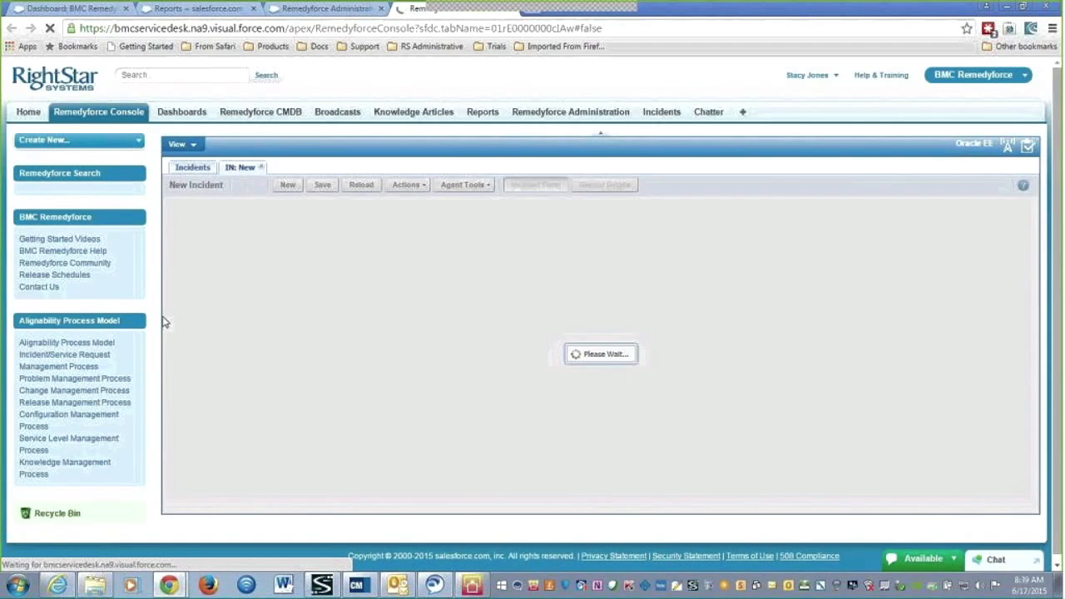
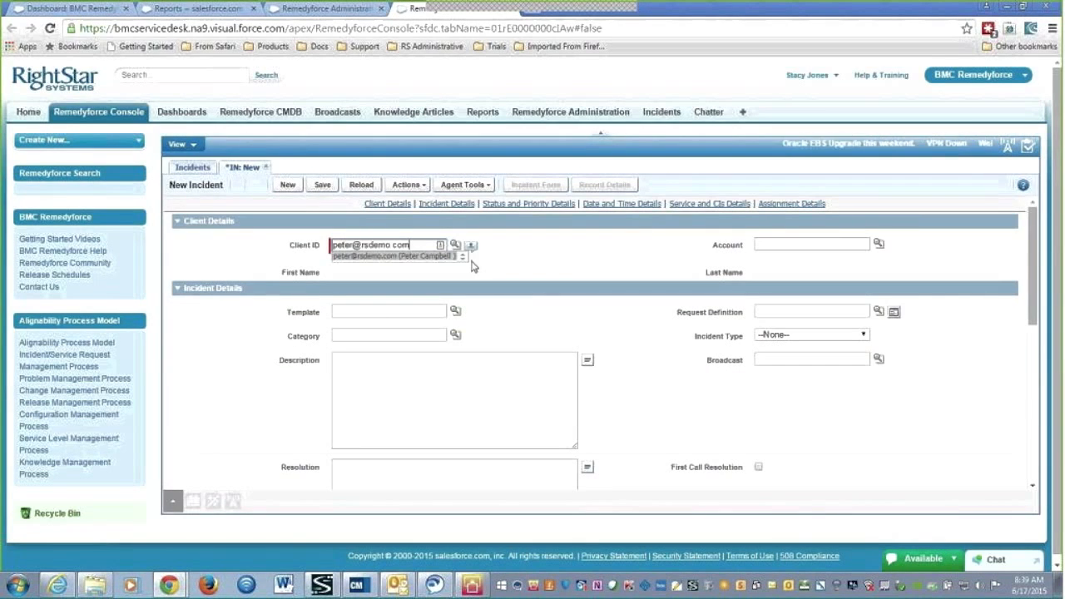
Fill Client ID with the client's e-mail address and open the incident Templates lookup
{"action": "left_click", "coordinate": [242, 430]}
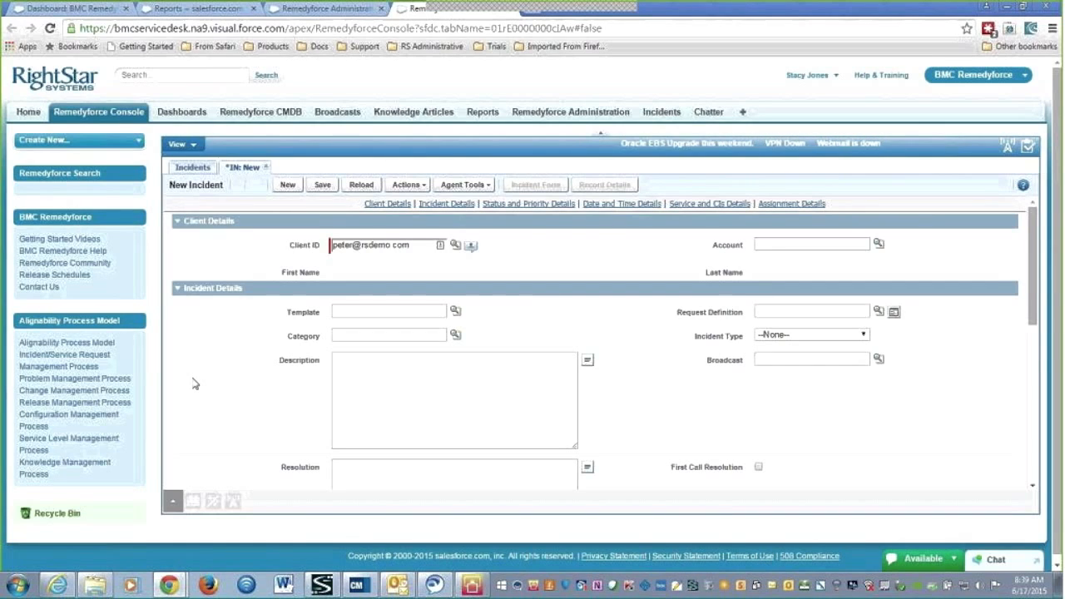
{"action": "left_click", "coordinate": [456, 313]}
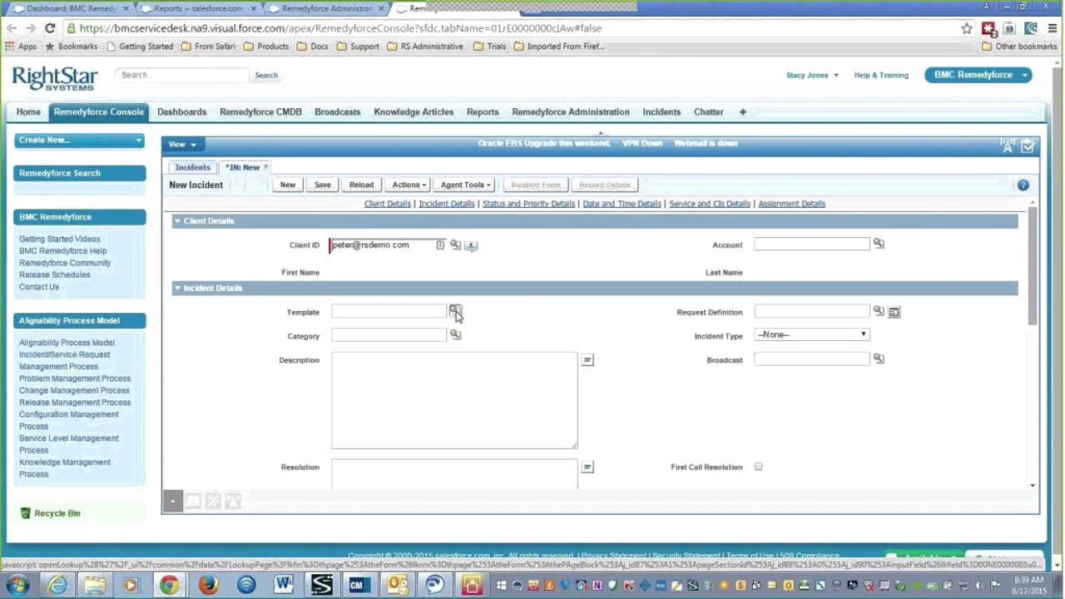
{"action": "key", "text": "Return"}
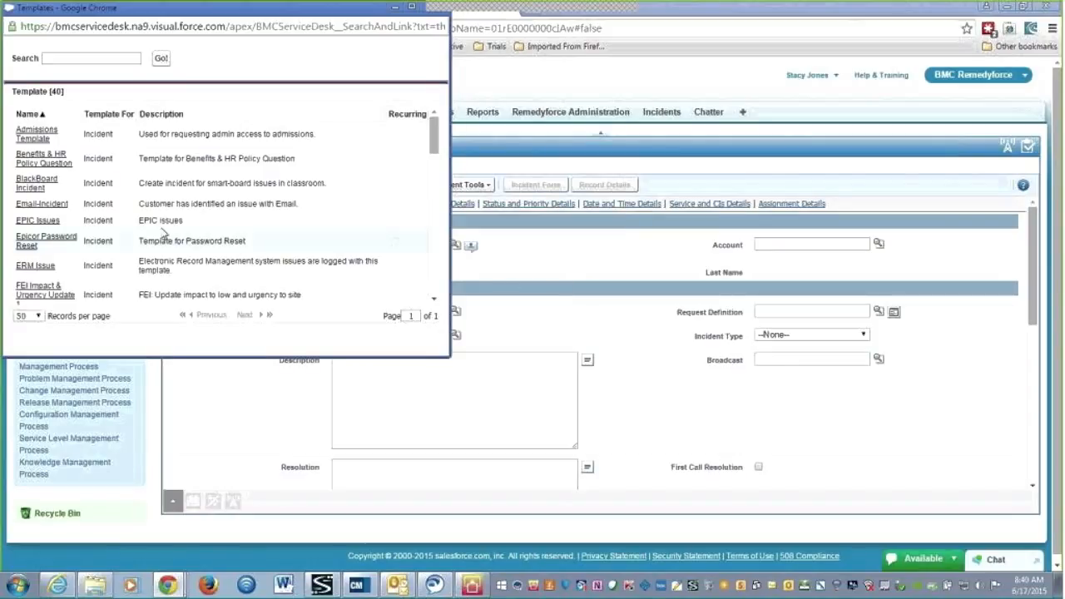
Apply the Email-Incident template and complete the description with 'not synching'
{"action": "left_click", "coordinate": [33, 210]}
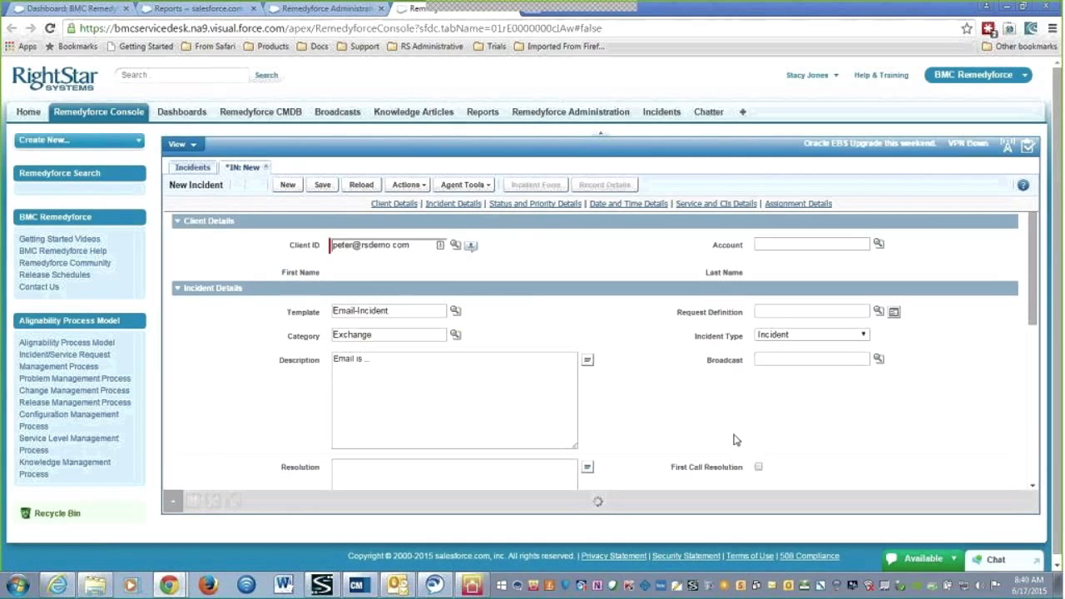
{"action": "left_click", "coordinate": [434, 358]}
{"action": "key", "text": "BackSpace"}
{"action": "key", "text": "BackSpace"}
{"action": "key", "text": "BackSpace"}
{"action": "type", "text": "n"}
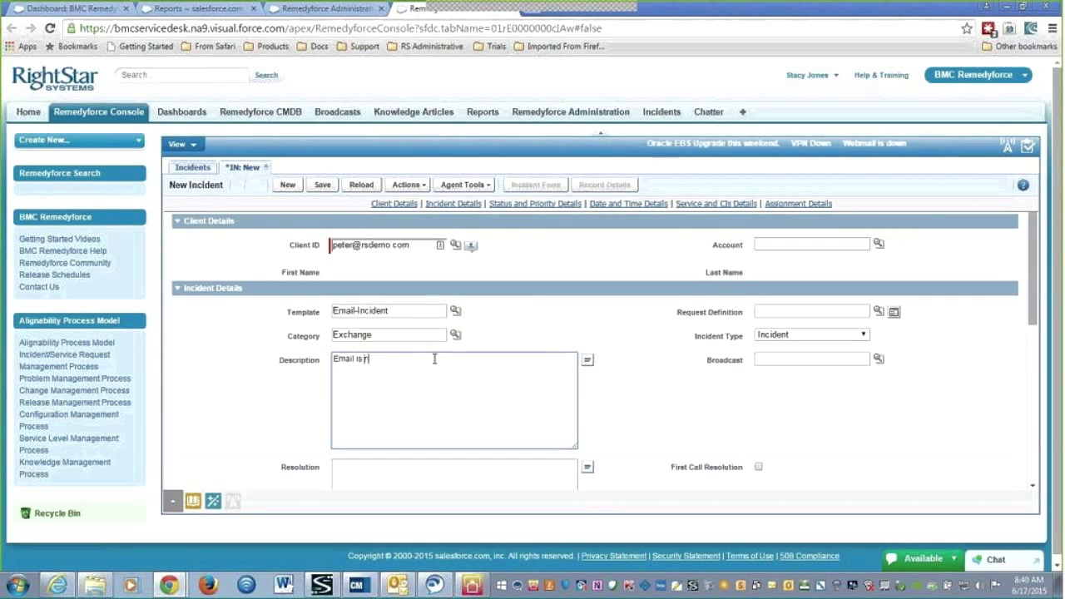
{"action": "type", "text": "ot synching"}
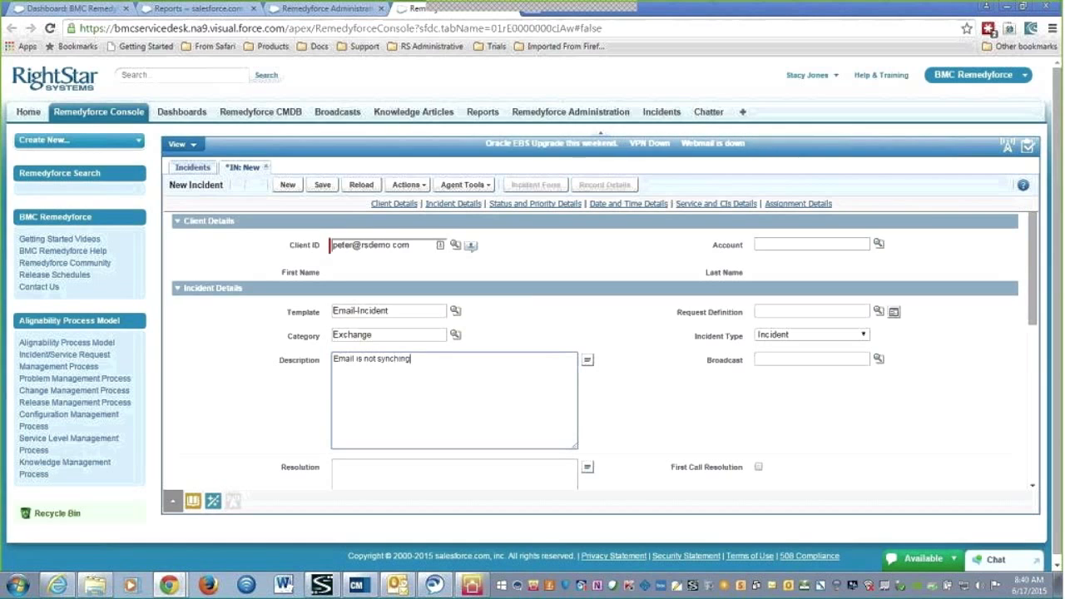
Set the incident source to Phone and review the remaining form sections
{"action": "scroll", "coordinate": [566, 424], "scroll_direction": "down", "scroll_amount": 3}
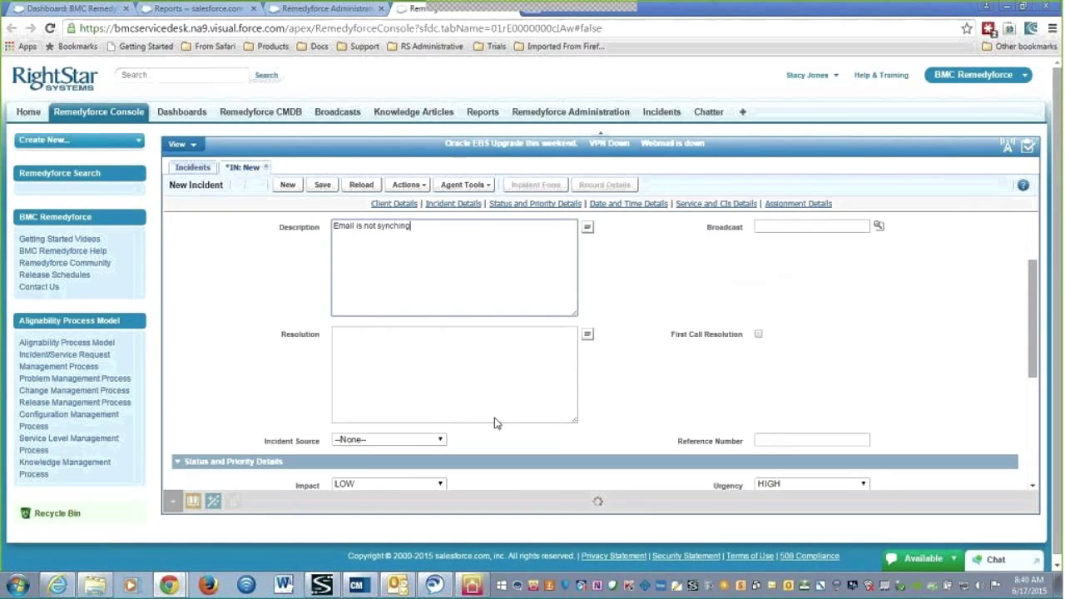
{"action": "left_click", "coordinate": [353, 375]}
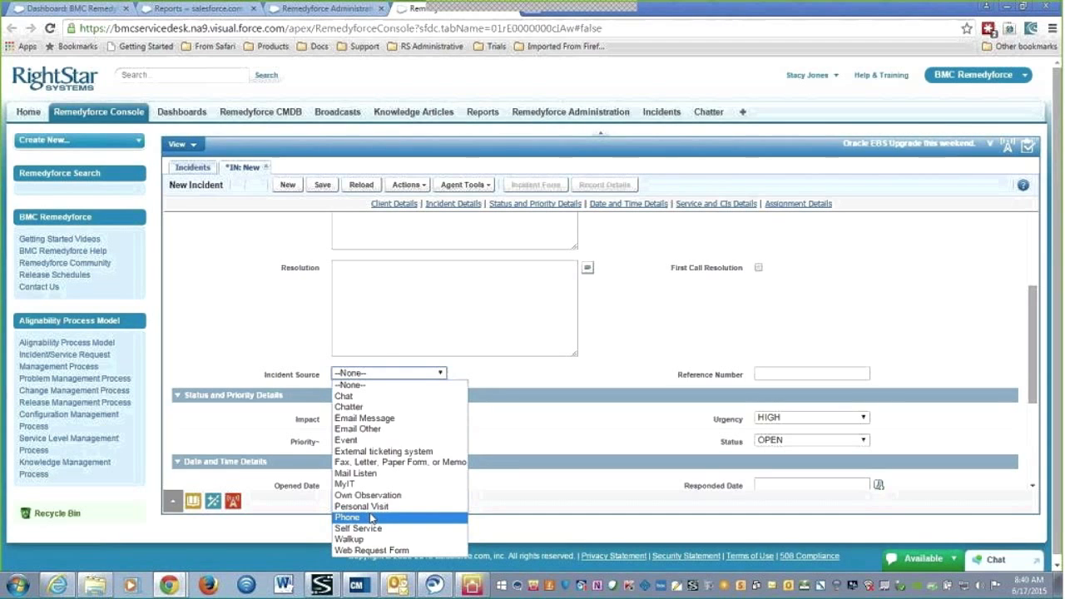
{"action": "left_click", "coordinate": [371, 517]}
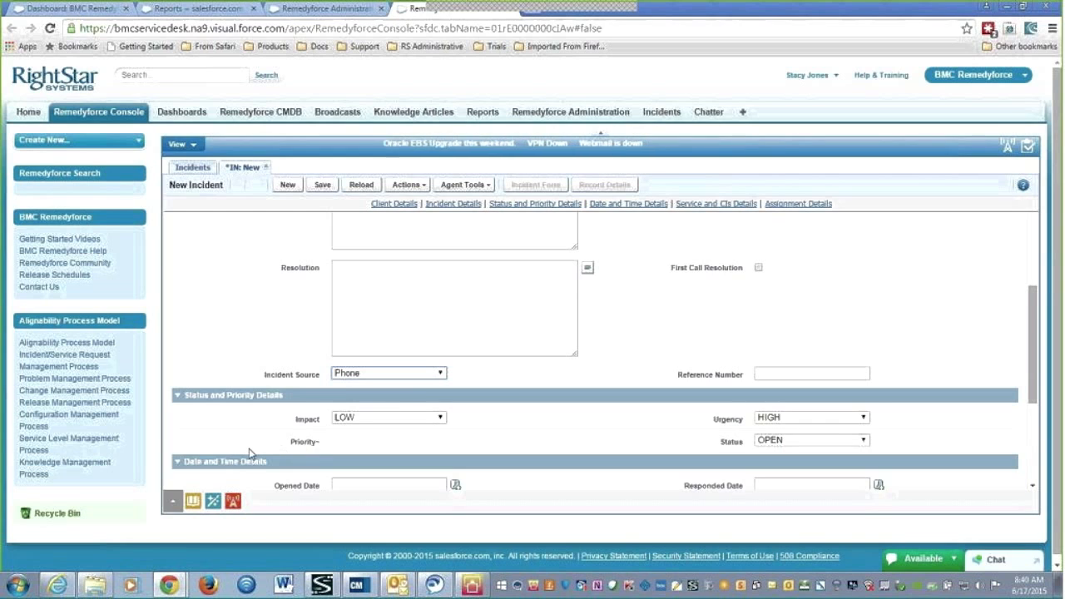
{"action": "scroll", "coordinate": [249, 449], "scroll_direction": "down", "scroll_amount": 2}
{"action": "scroll", "coordinate": [249, 453], "scroll_direction": "down", "scroll_amount": 4}
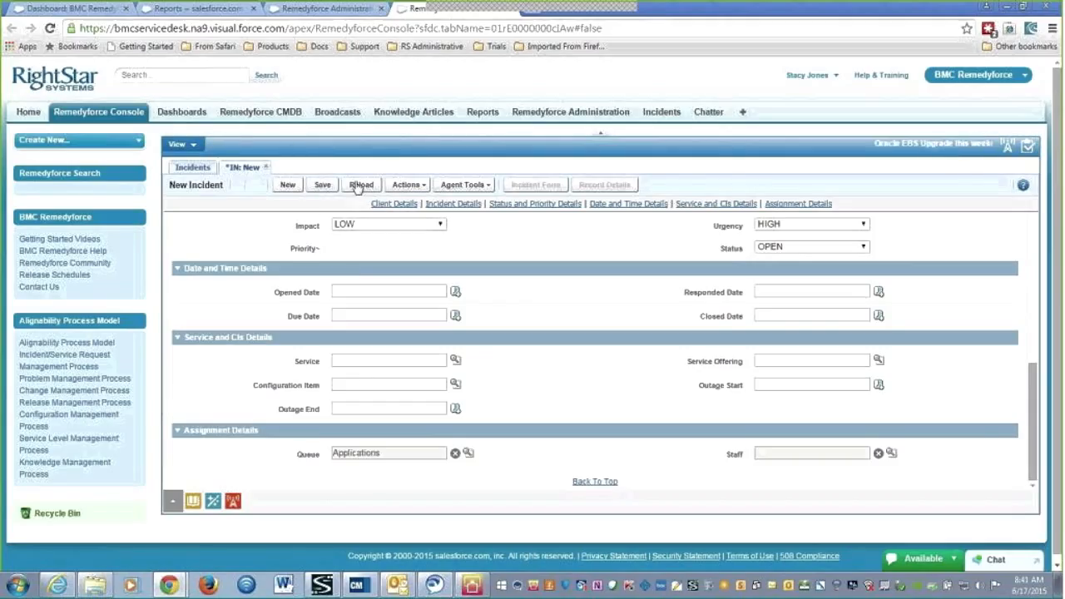
Save the phone incident, confirm the saved alert, and open its creation notification
{"action": "left_click", "coordinate": [323, 186]}
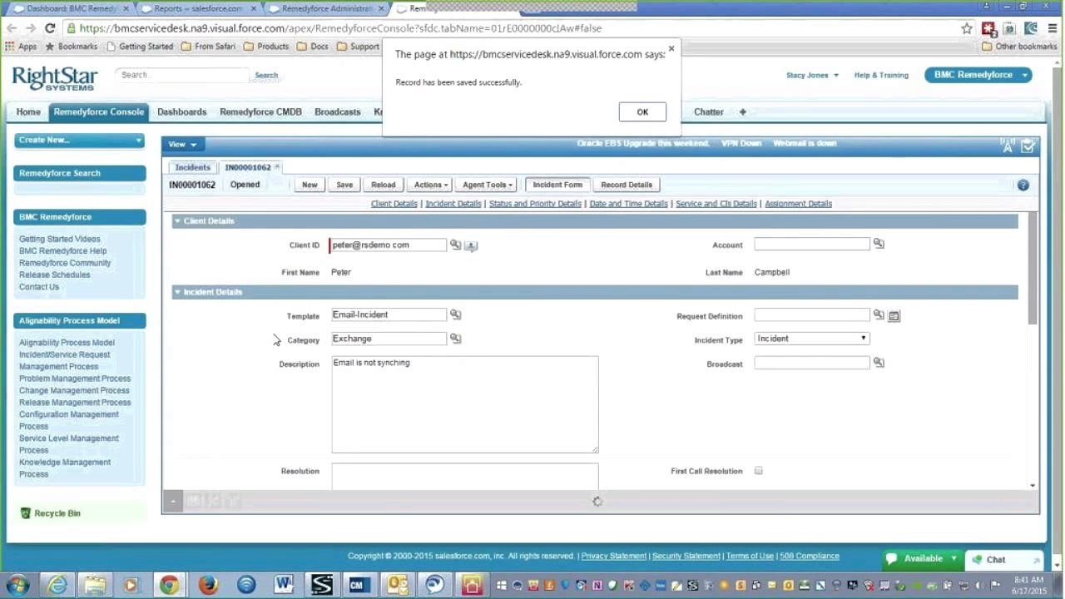
{"action": "left_click", "coordinate": [641, 112]}
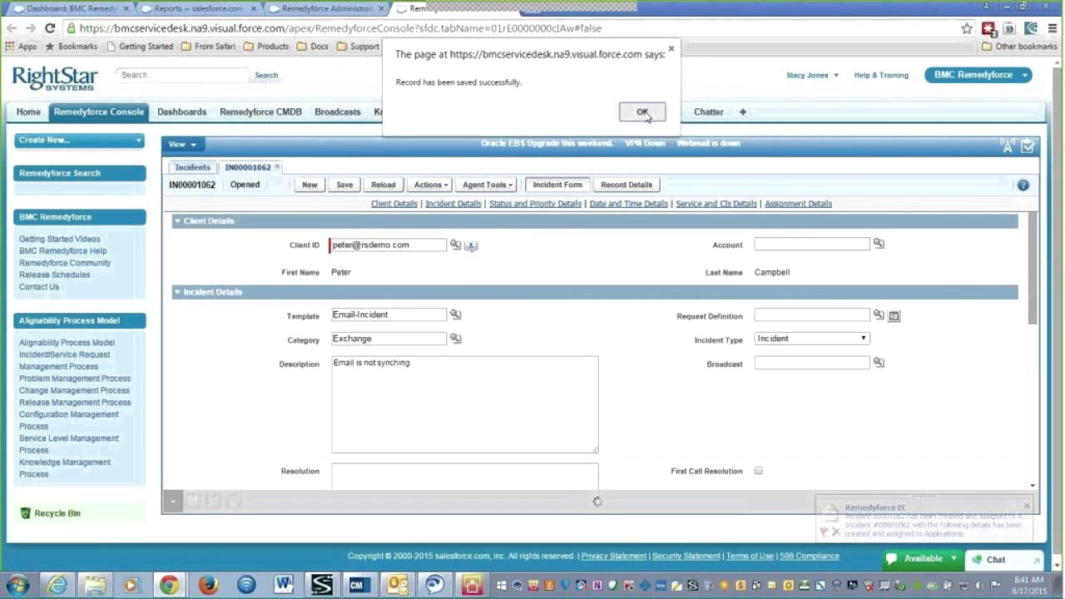
{"action": "left_click", "coordinate": [961, 525]}
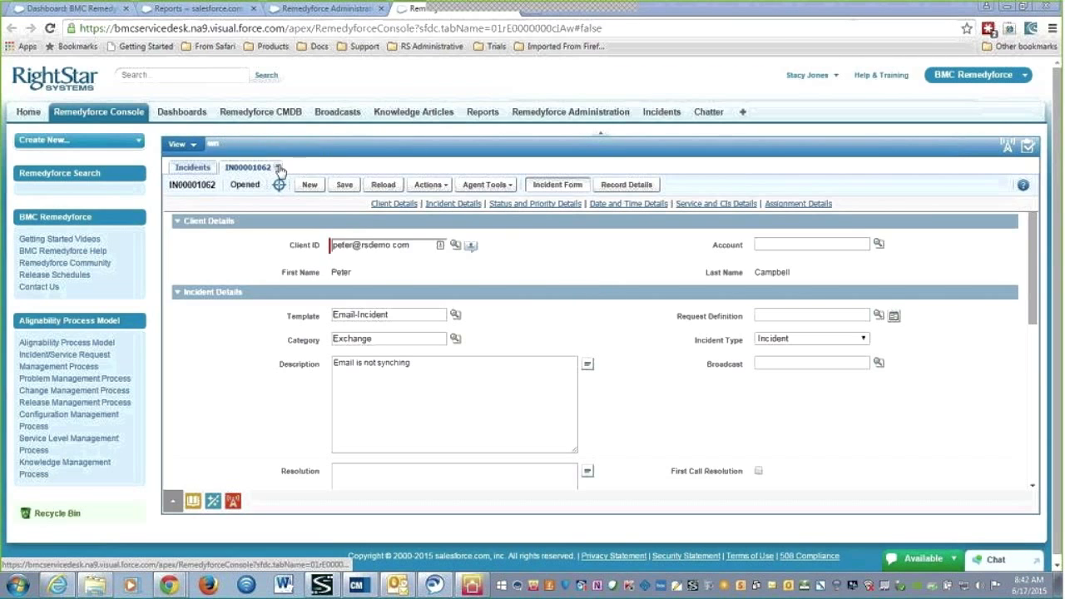
Close IN00001062, refresh the Incidents list, and reopen incident 00001060
{"action": "left_click", "coordinate": [278, 167]}
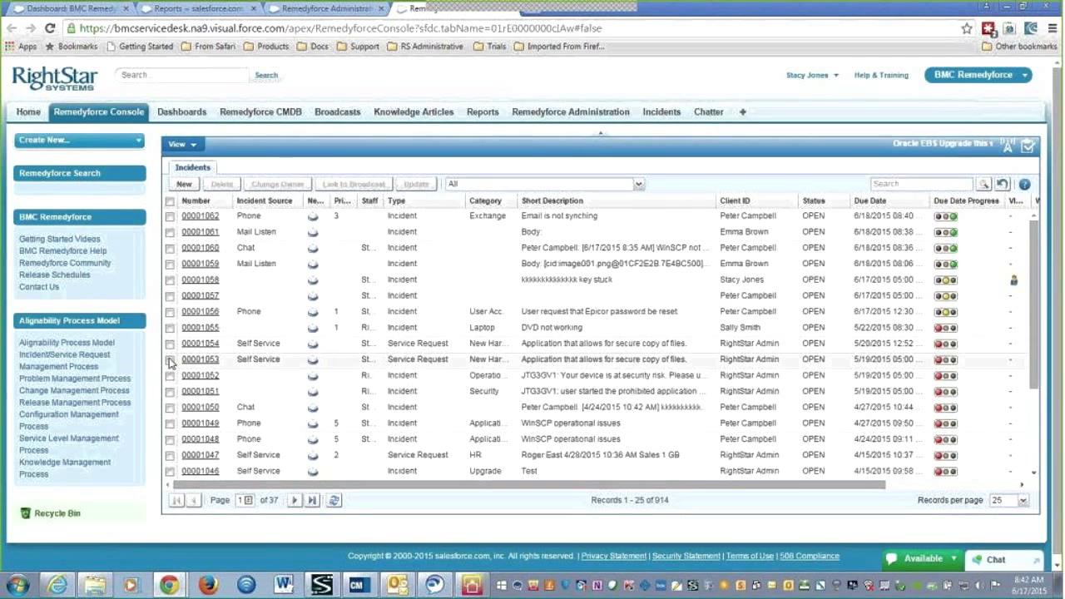
{"action": "left_click", "coordinate": [334, 499]}
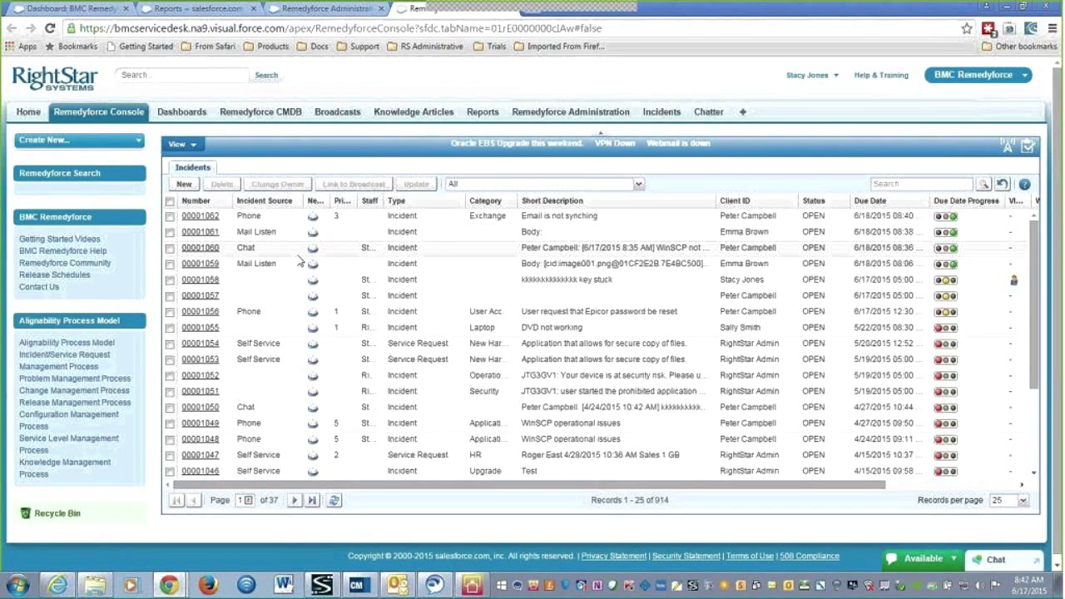
{"action": "left_click", "coordinate": [208, 249]}
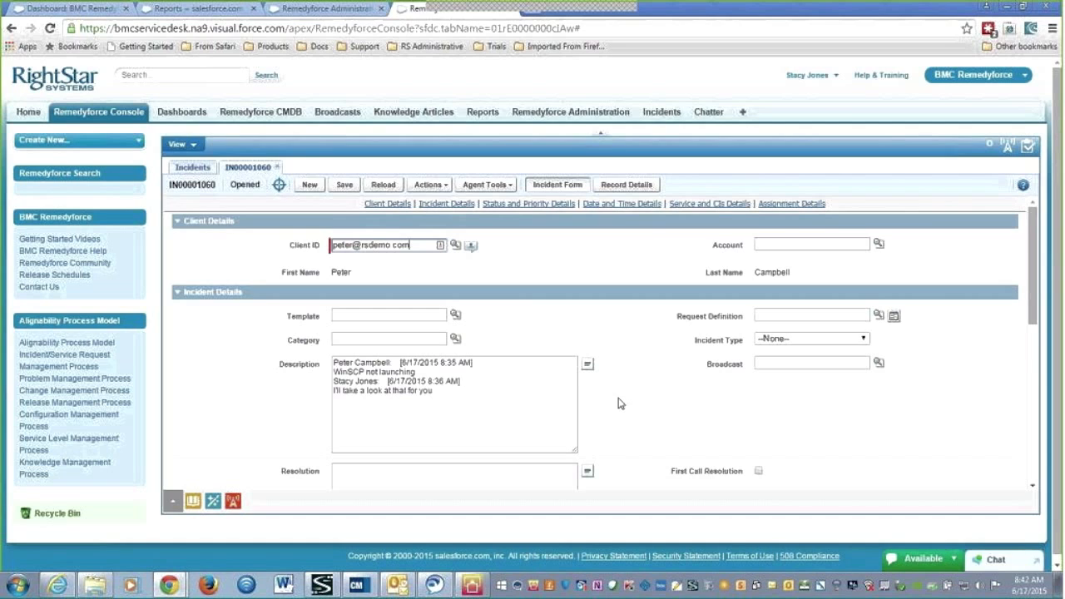
Open the Agent Tools dropdown on incident IN00001060's toolbar
{"action": "left_click", "coordinate": [514, 186]}
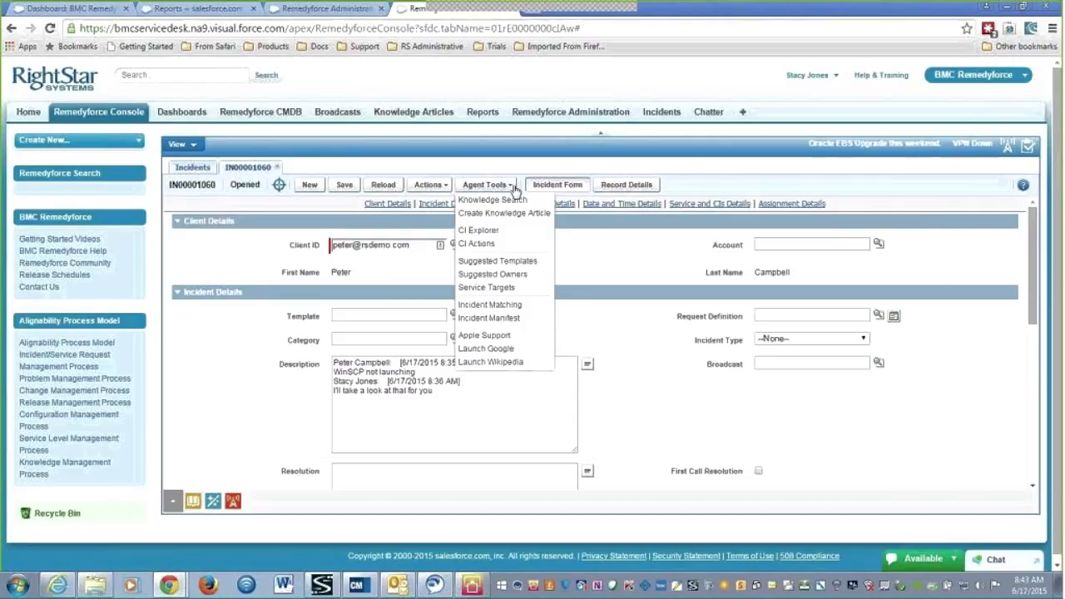
Run a Knowledge Search for 'WinSCP', find article KBA23, then close the search window
{"action": "left_click", "coordinate": [513, 201]}
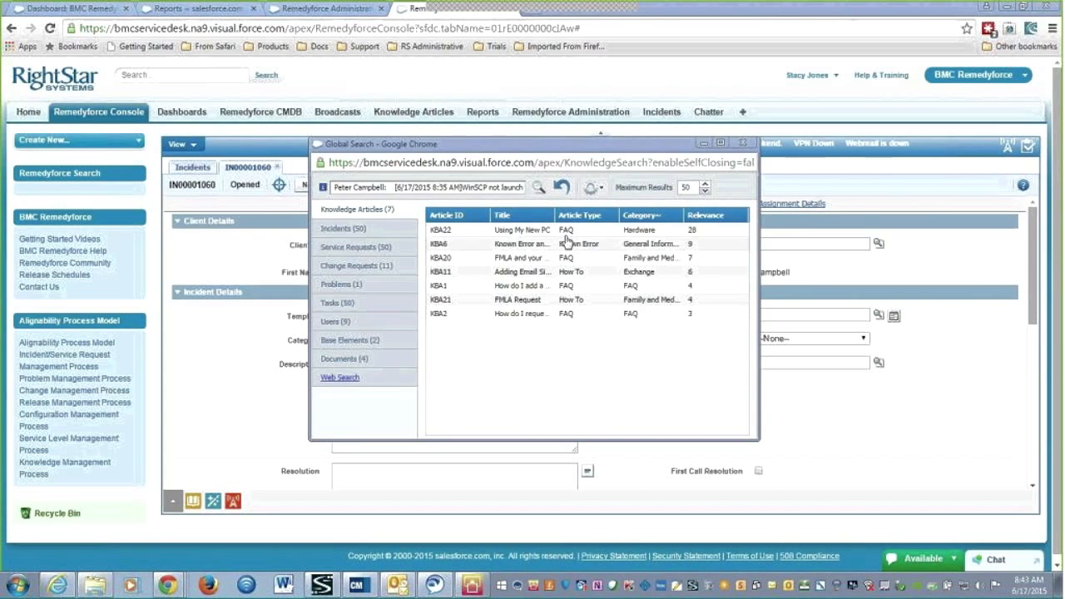
{"action": "left_click_drag", "start_coordinate": [569, 221], "coordinate": [589, 223]}
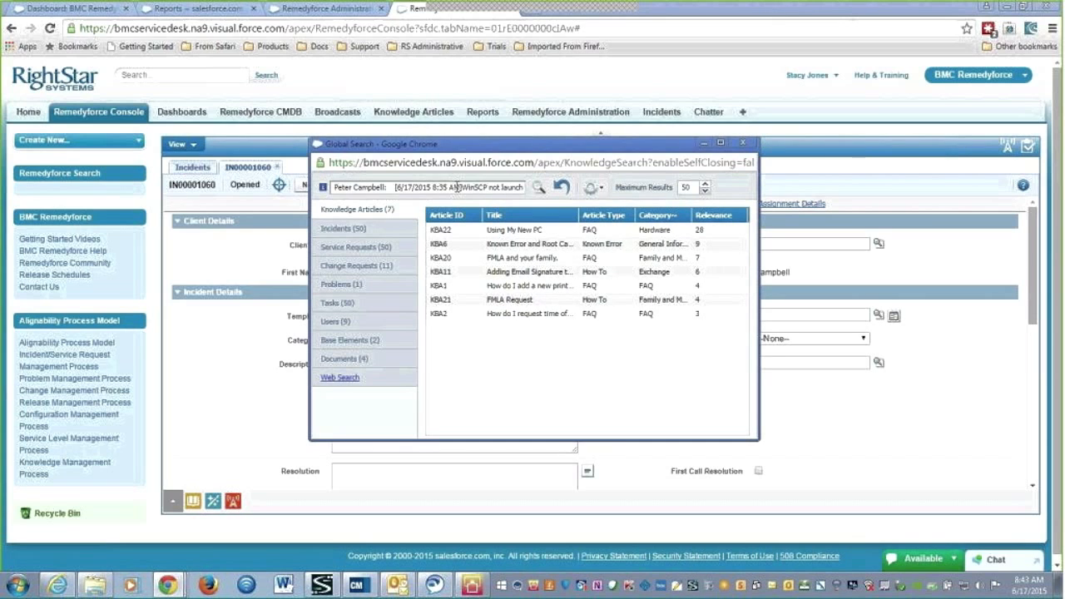
{"action": "left_click_drag", "start_coordinate": [414, 189], "coordinate": [593, 200]}
{"action": "type", "text": "WinSCP"}
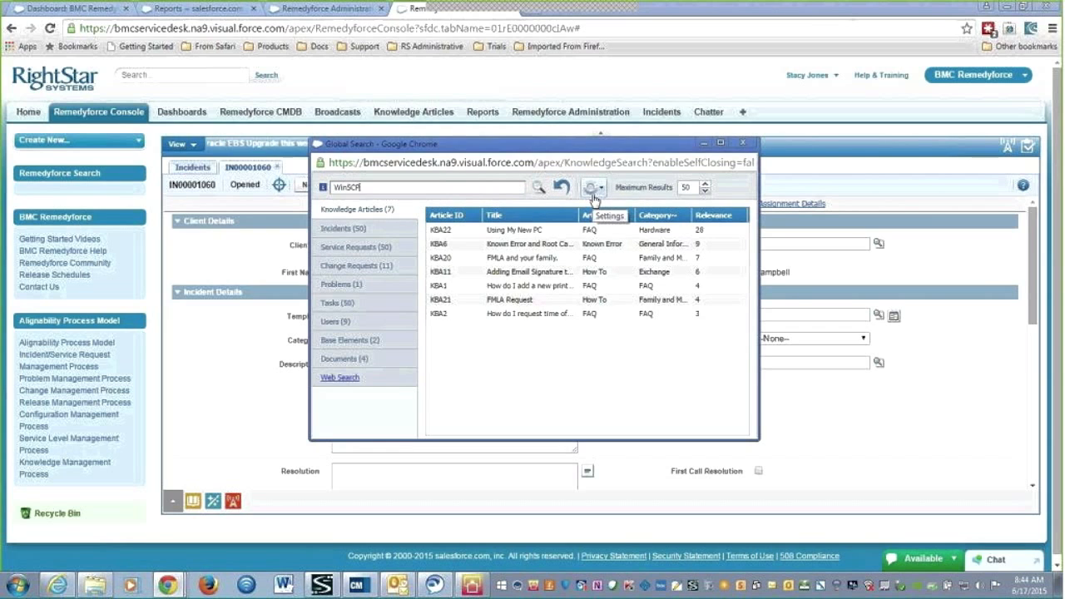
{"action": "left_click", "coordinate": [540, 189]}
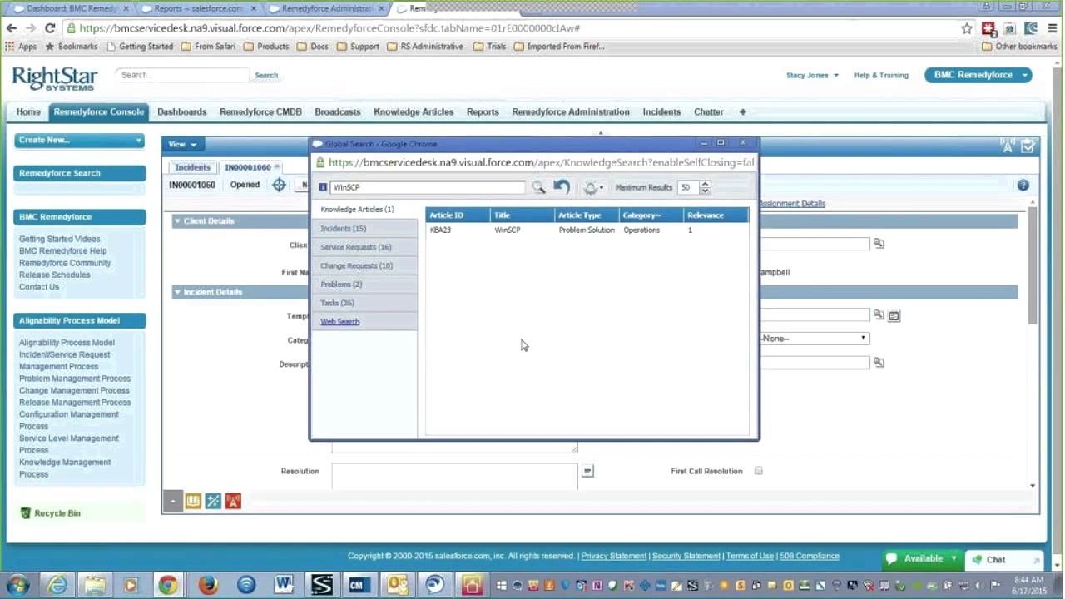
{"action": "left_click", "coordinate": [743, 143]}
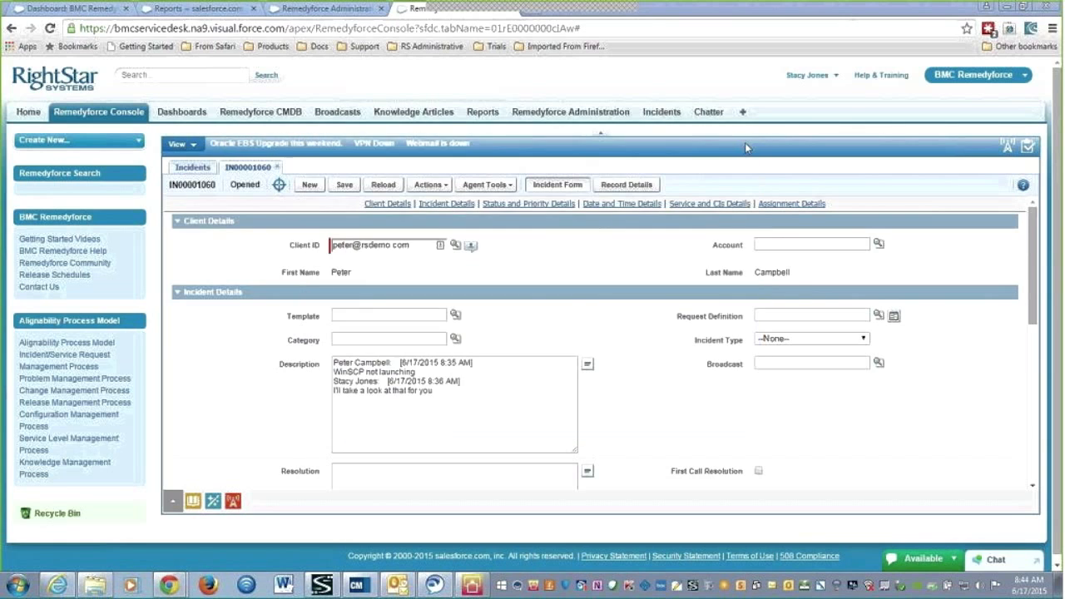
Check and dismiss the Agent Tools menu, then open the Actions dropdown
{"action": "left_click", "coordinate": [514, 186]}
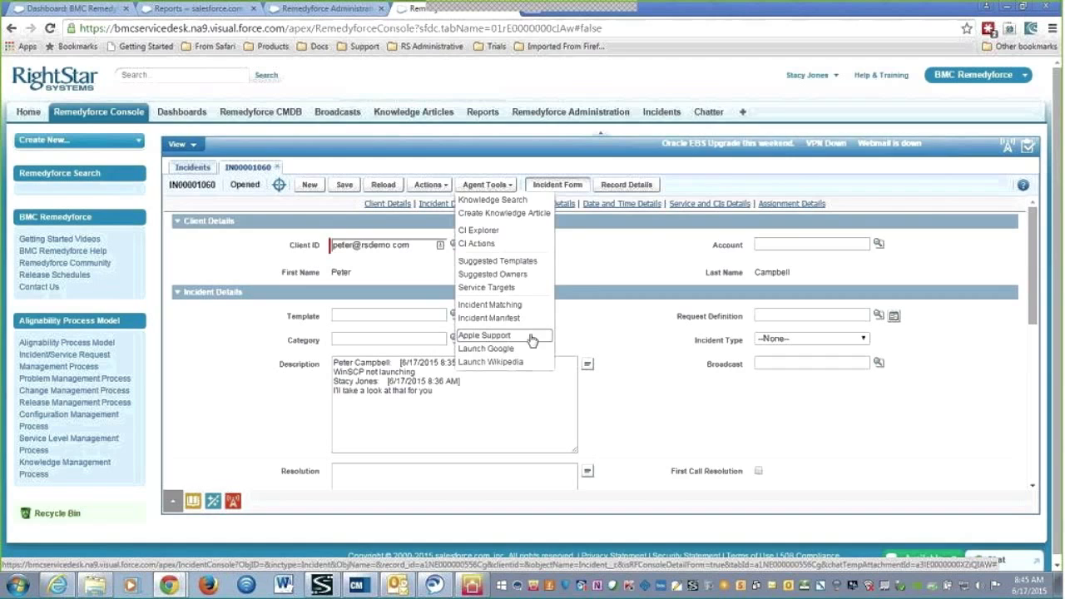
{"action": "left_click", "coordinate": [638, 354]}
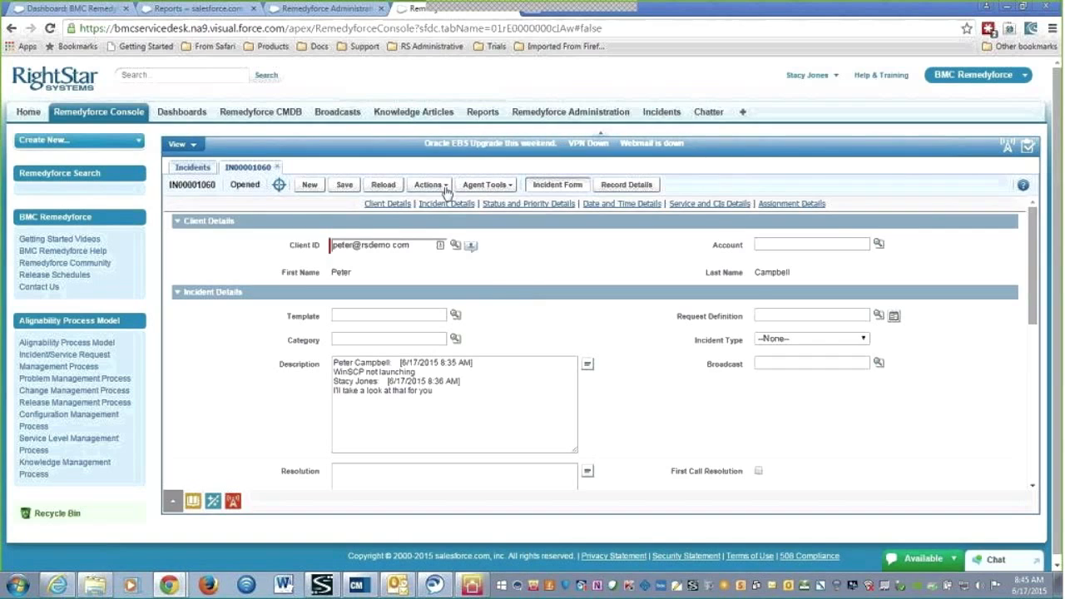
{"action": "left_click", "coordinate": [445, 187]}
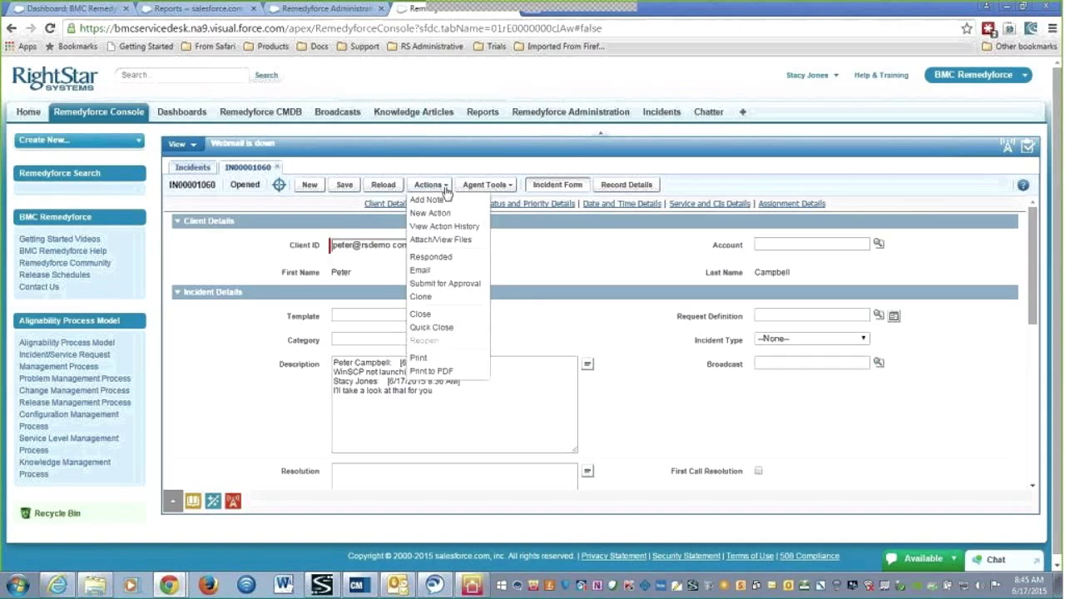
Add a Research Information action with a 00:15 duration and save it
{"action": "left_click", "coordinate": [442, 214]}
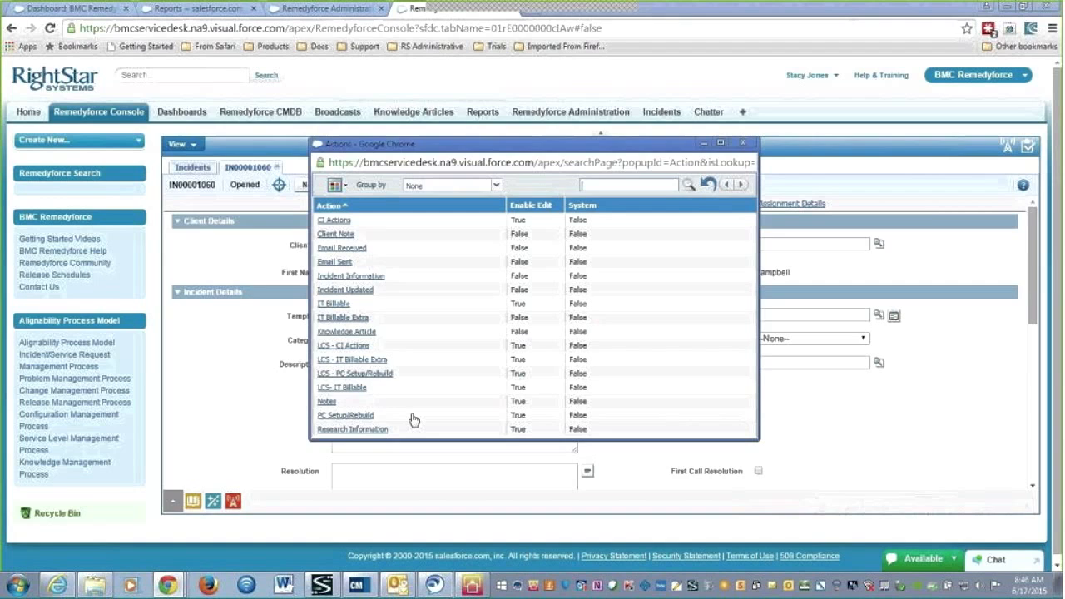
{"action": "left_click", "coordinate": [369, 429]}
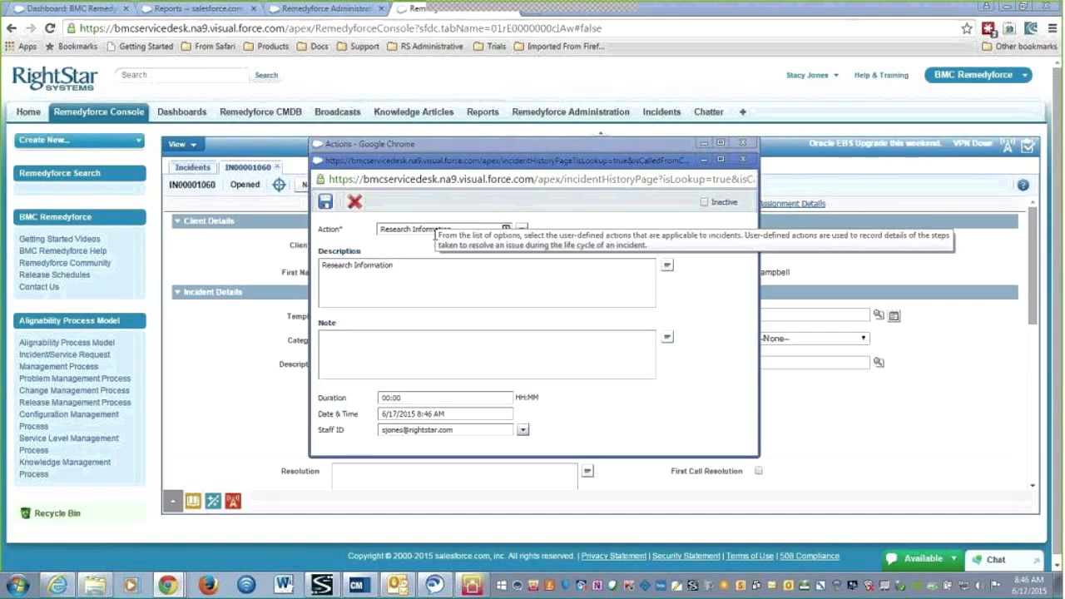
{"action": "double_click", "coordinate": [395, 397]}
{"action": "type", "text": "15"}
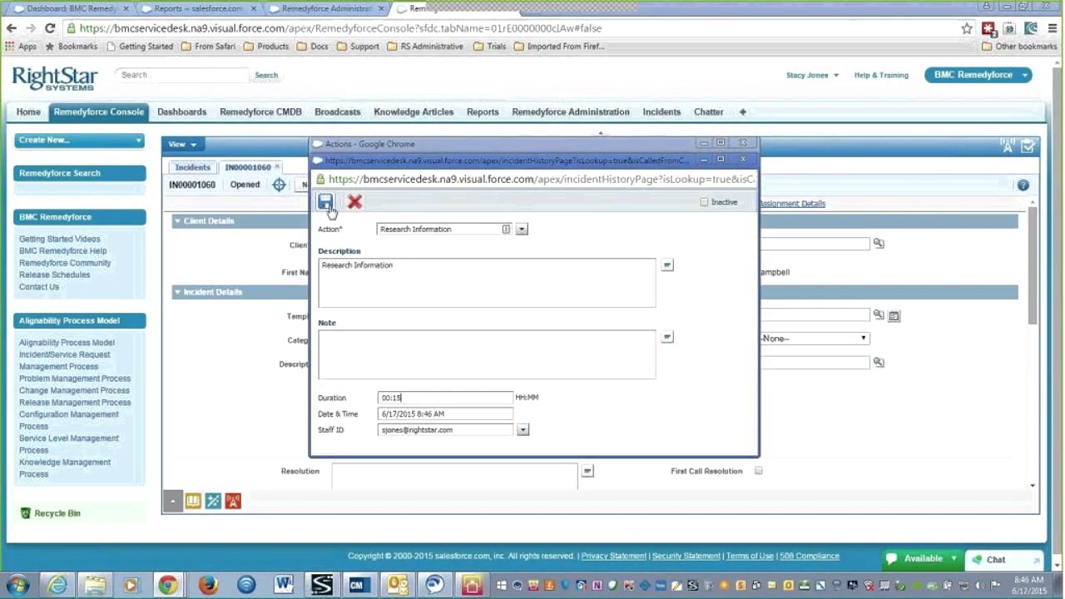
{"action": "left_click", "coordinate": [236, 255]}
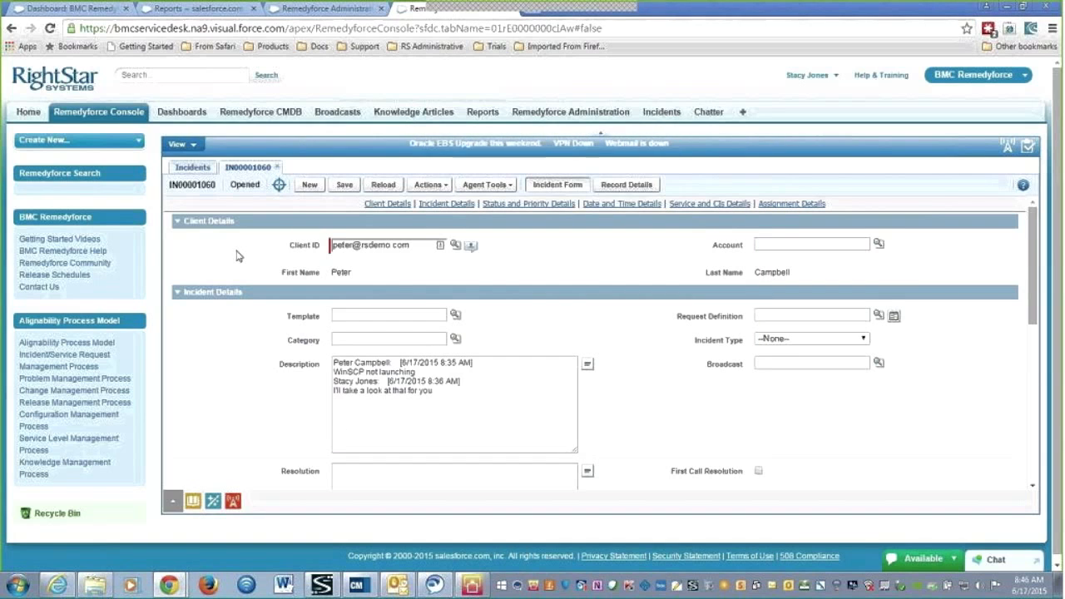
Show incident IN00001060's record details and bring up its Actions menu
{"action": "left_click", "coordinate": [628, 184]}
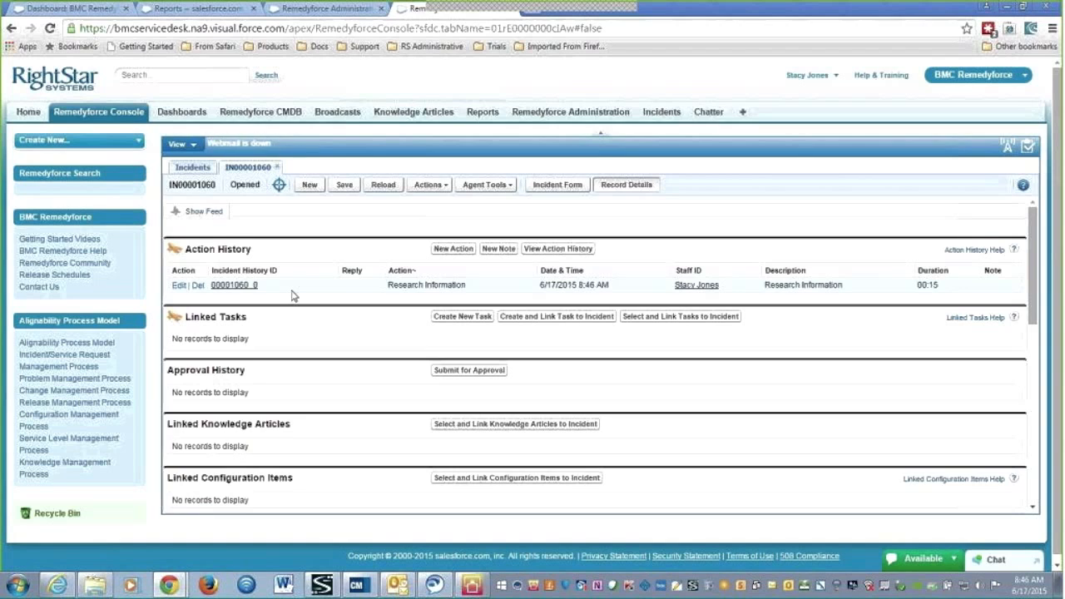
{"action": "left_click", "coordinate": [444, 188]}
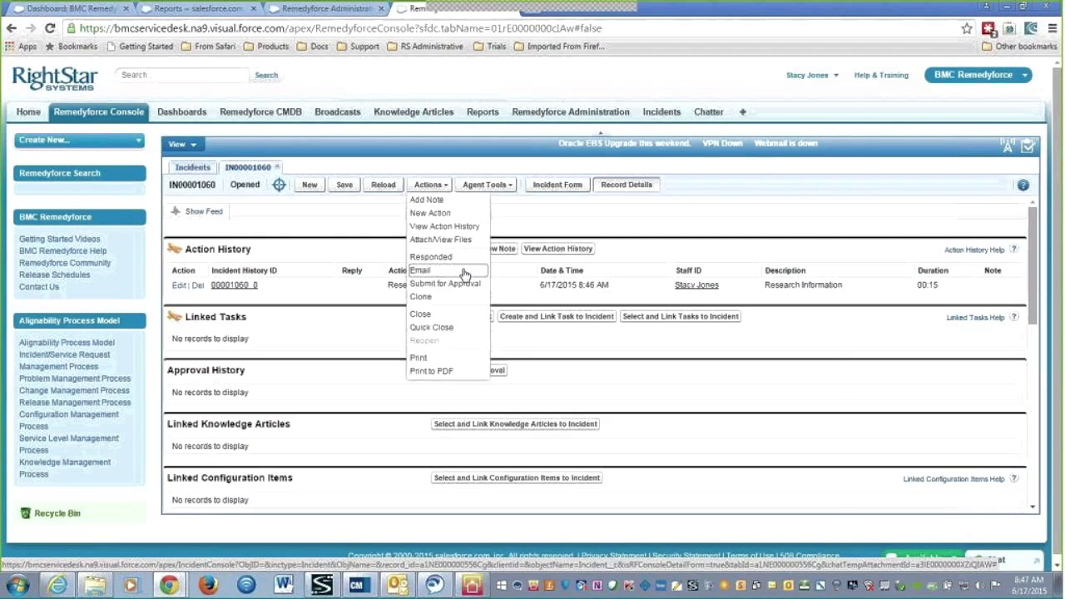
Email the requester about IN00001060 with the message 'ReBOOT' and send it
{"action": "left_click", "coordinate": [464, 273]}
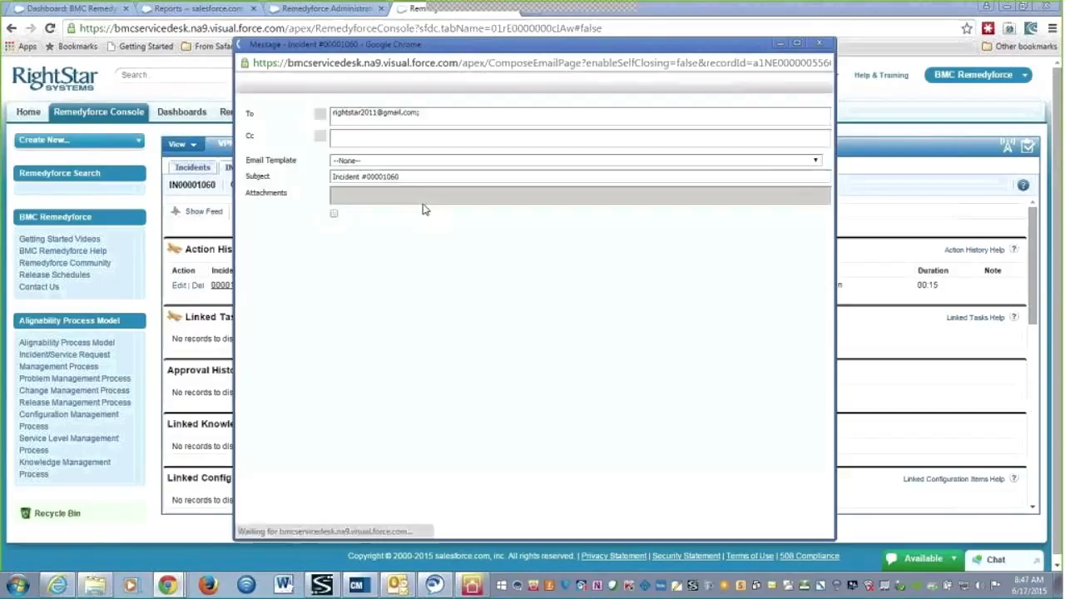
{"action": "left_click", "coordinate": [297, 216]}
{"action": "type", "text": "ReBOOT"}
{"action": "key", "text": "Return"}
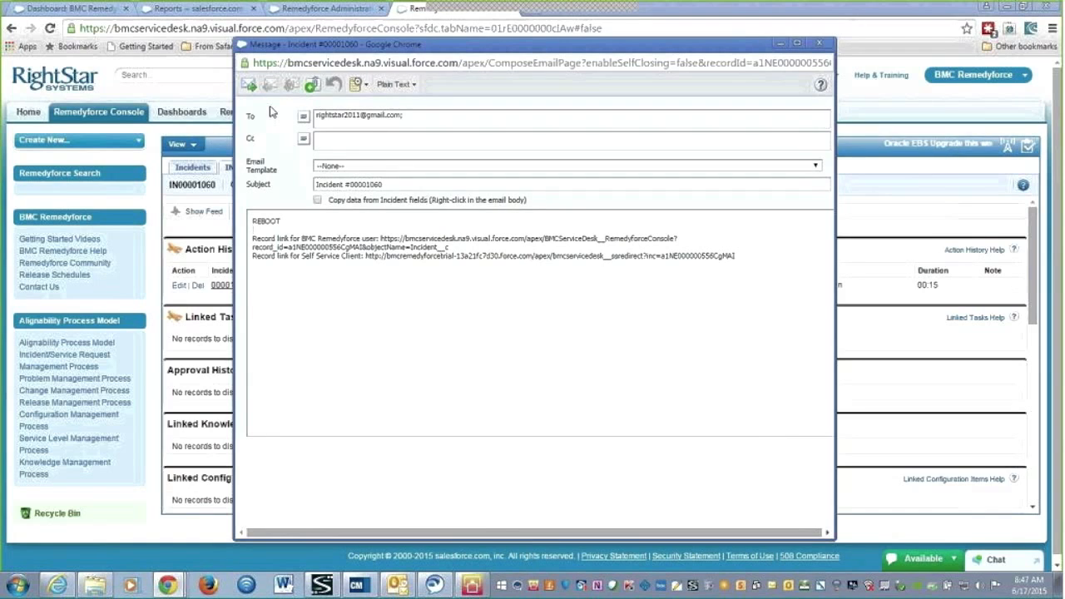
{"action": "left_click", "coordinate": [249, 87]}
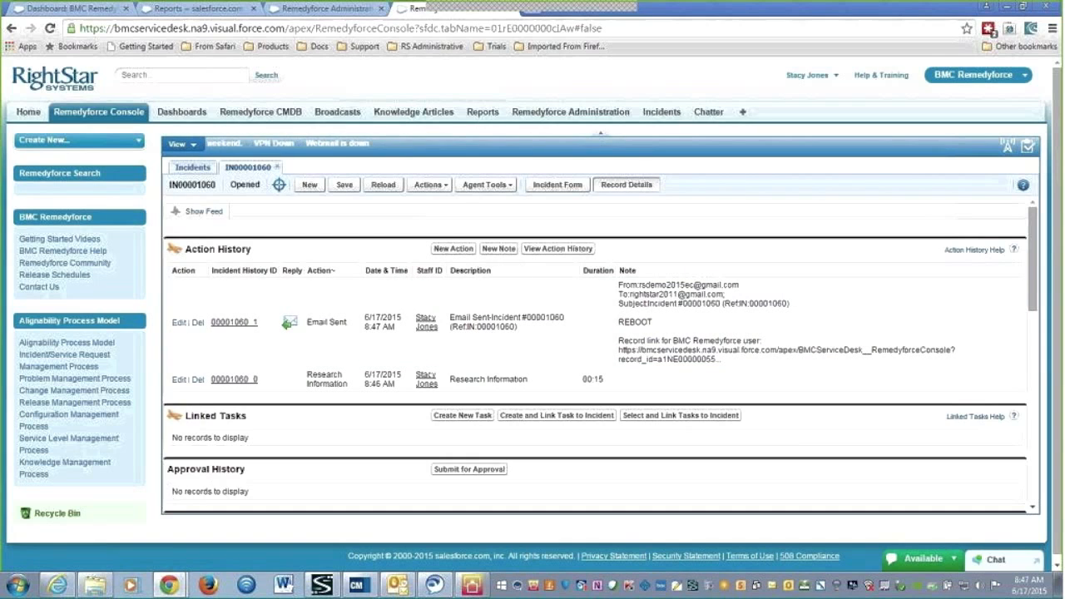
{"action": "left_click", "coordinate": [447, 185]}
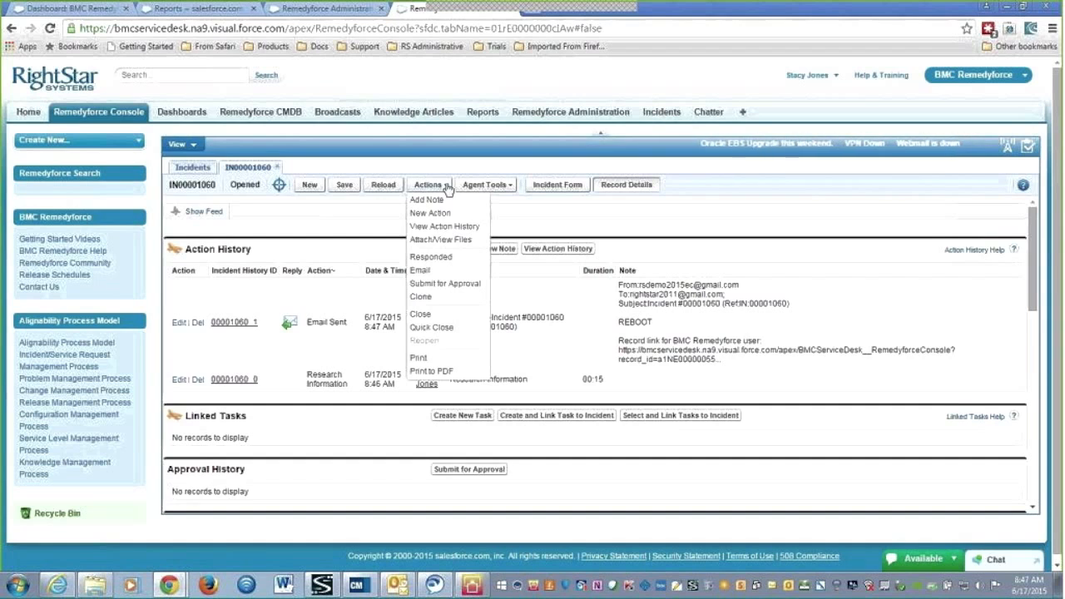
Start closing the incident with Closure Category set to Resolved
{"action": "left_click", "coordinate": [422, 315]}
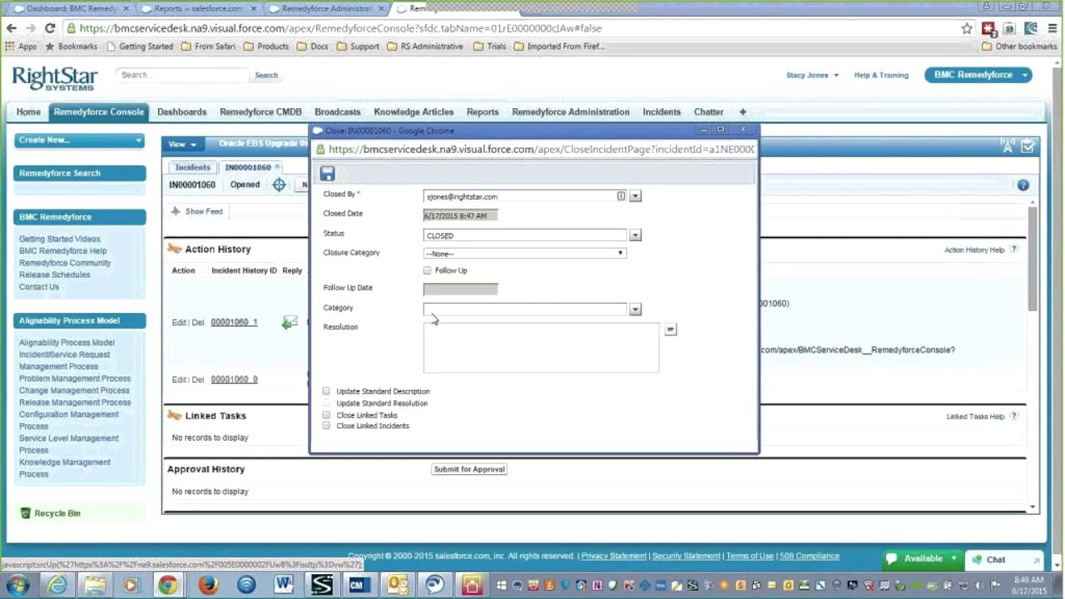
{"action": "left_click", "coordinate": [459, 253]}
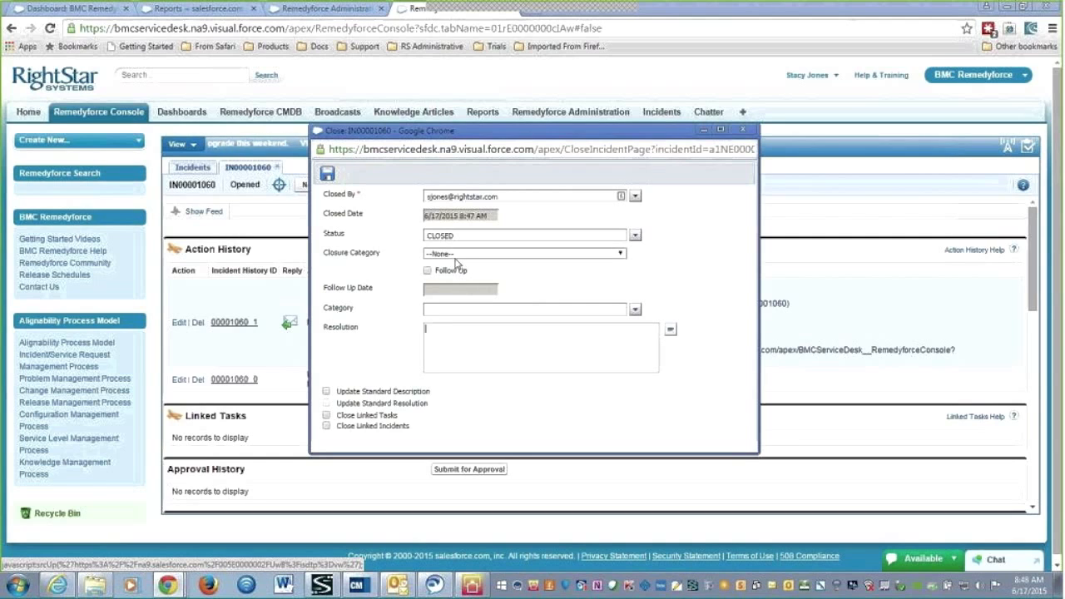
{"action": "left_click", "coordinate": [459, 263]}
{"action": "left_click", "coordinate": [458, 253]}
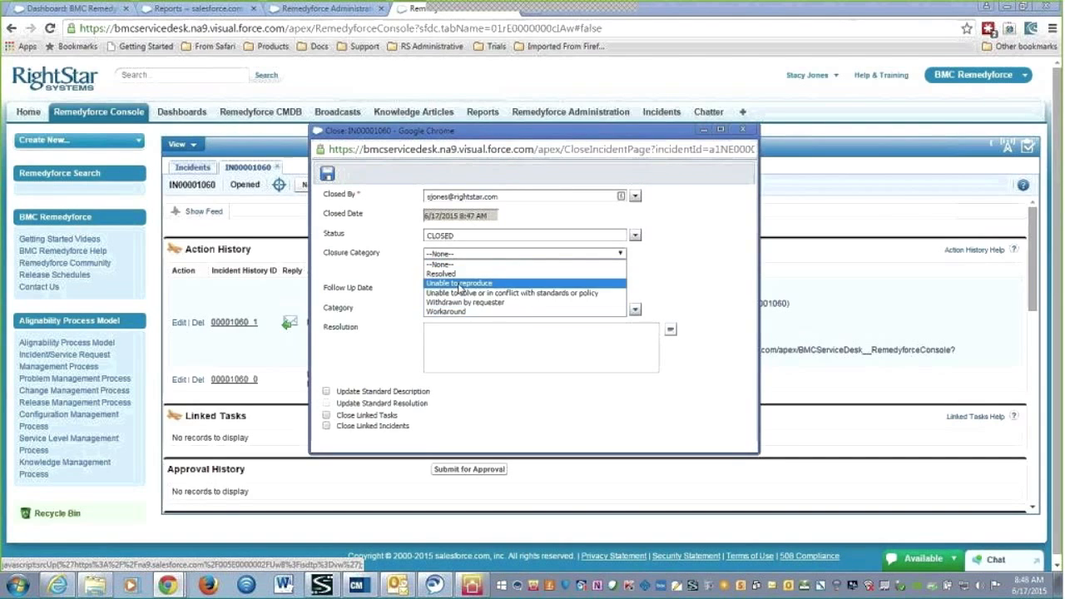
{"action": "left_click", "coordinate": [443, 273]}
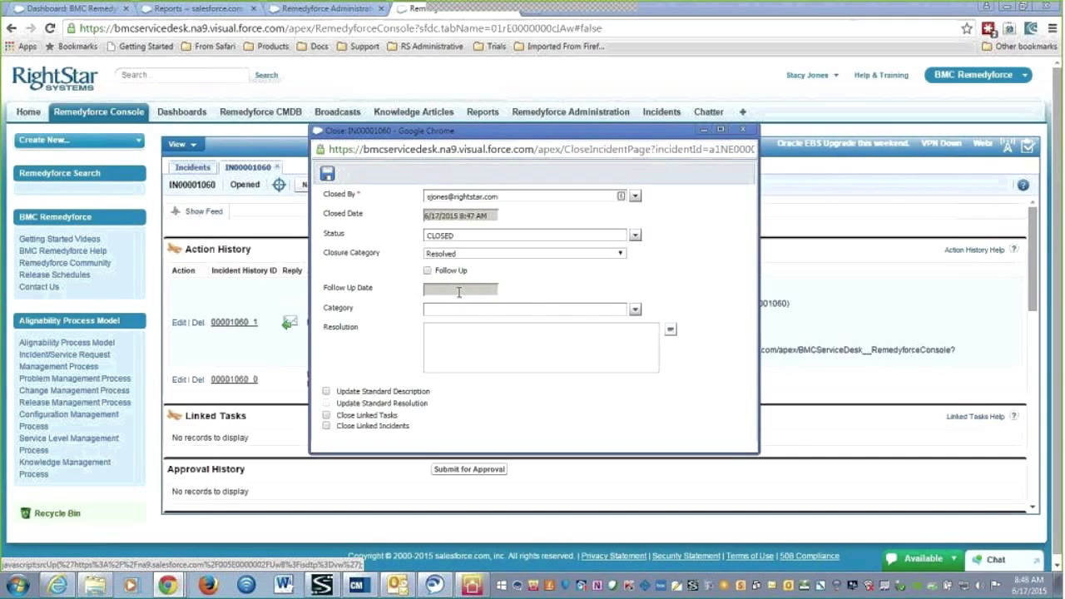
Set the category to Applications and enter the resolution 'Reboot resolve'
{"action": "mouse_move", "coordinate": [456, 295]}
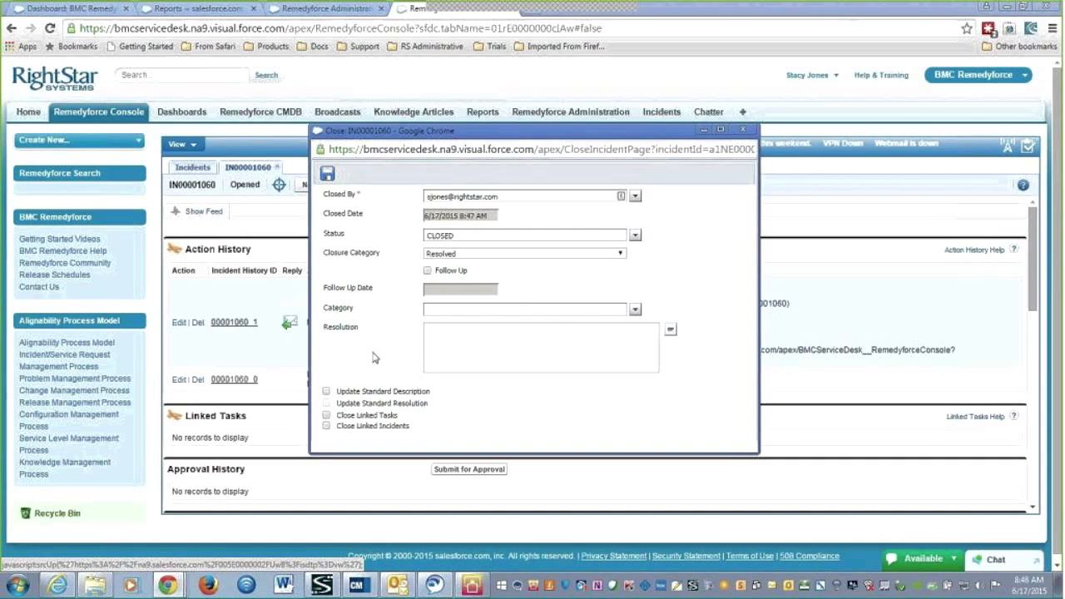
{"action": "left_click", "coordinate": [613, 309]}
{"action": "type", "text": "appl"}
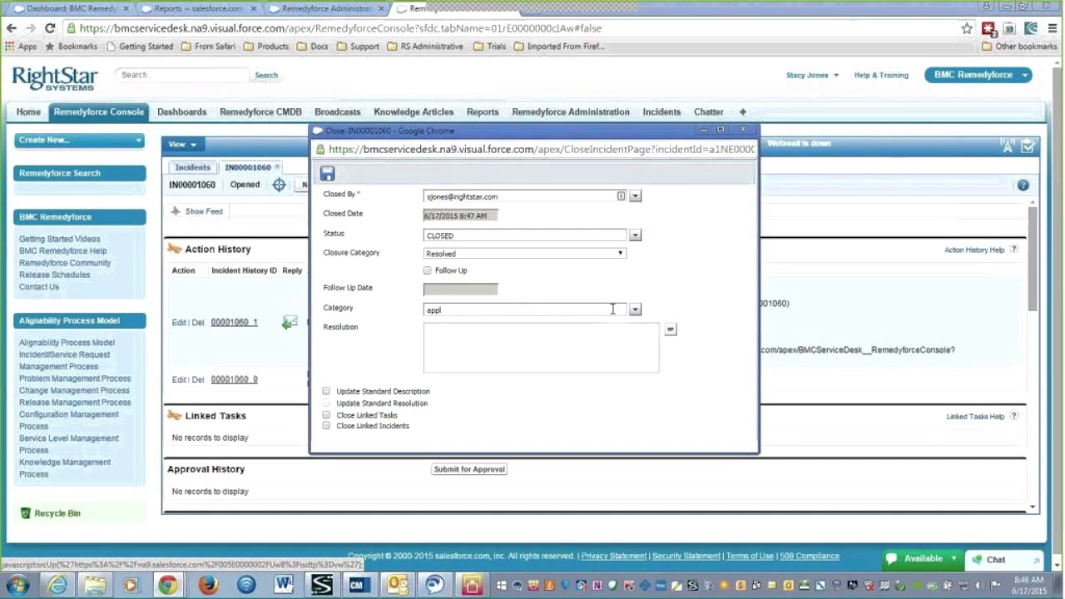
{"action": "left_click", "coordinate": [635, 311]}
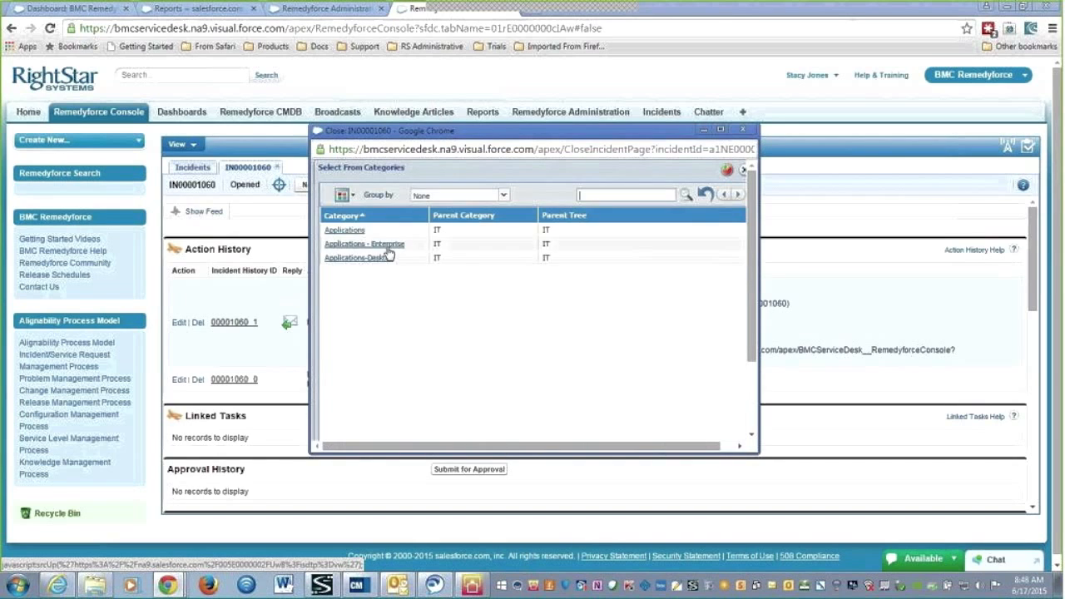
{"action": "left_click", "coordinate": [347, 235]}
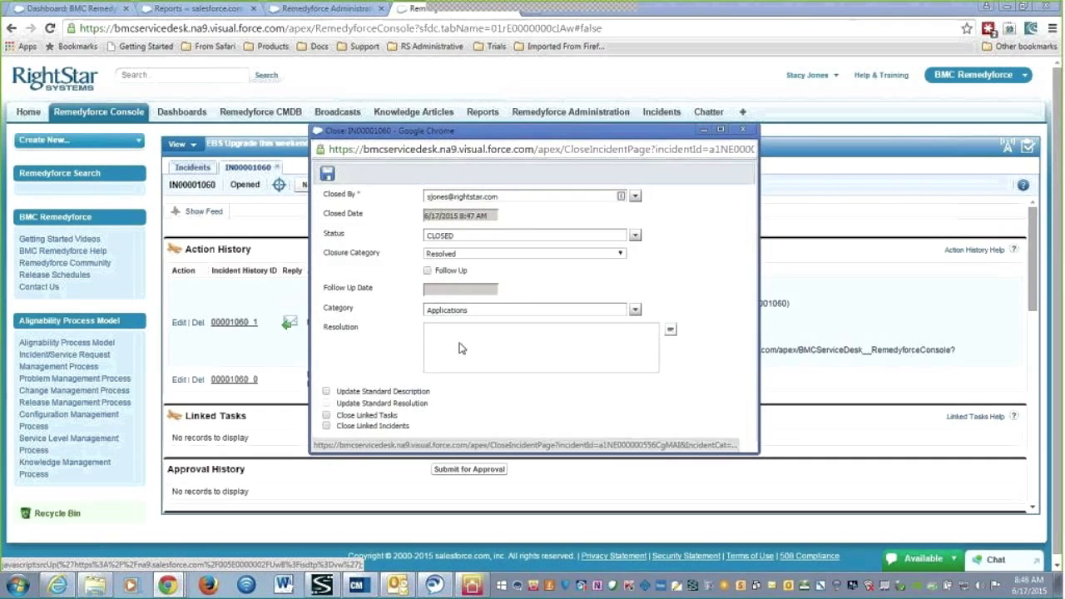
{"action": "left_click", "coordinate": [432, 331]}
{"action": "type", "text": "Reboot resolve"}
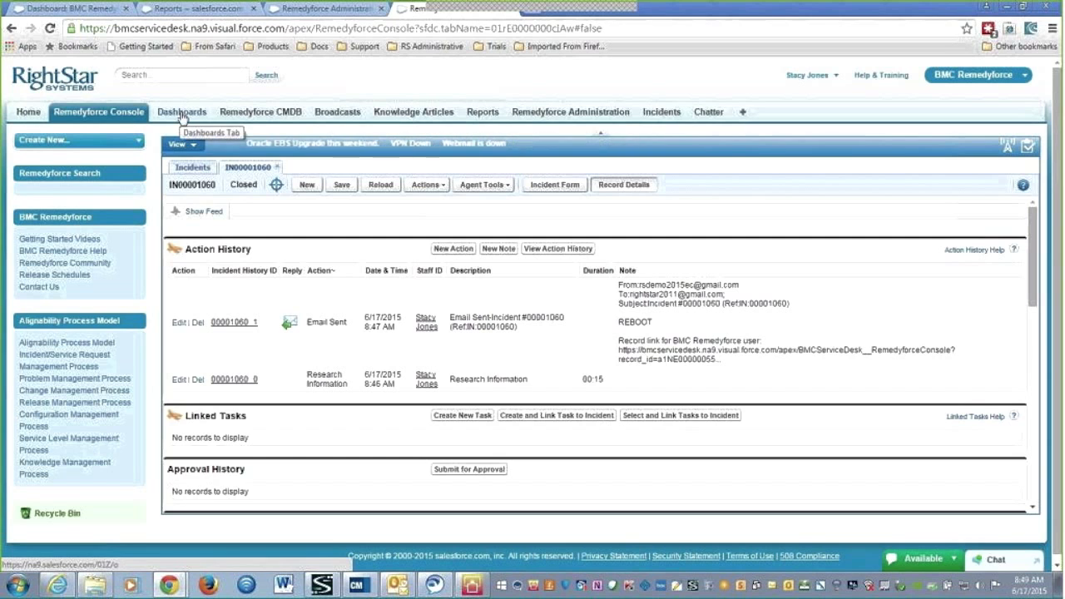
Switch to the Dashboard Staff page and scroll down to the Incidents per Categories chart
{"action": "left_click", "coordinate": [83, 10]}
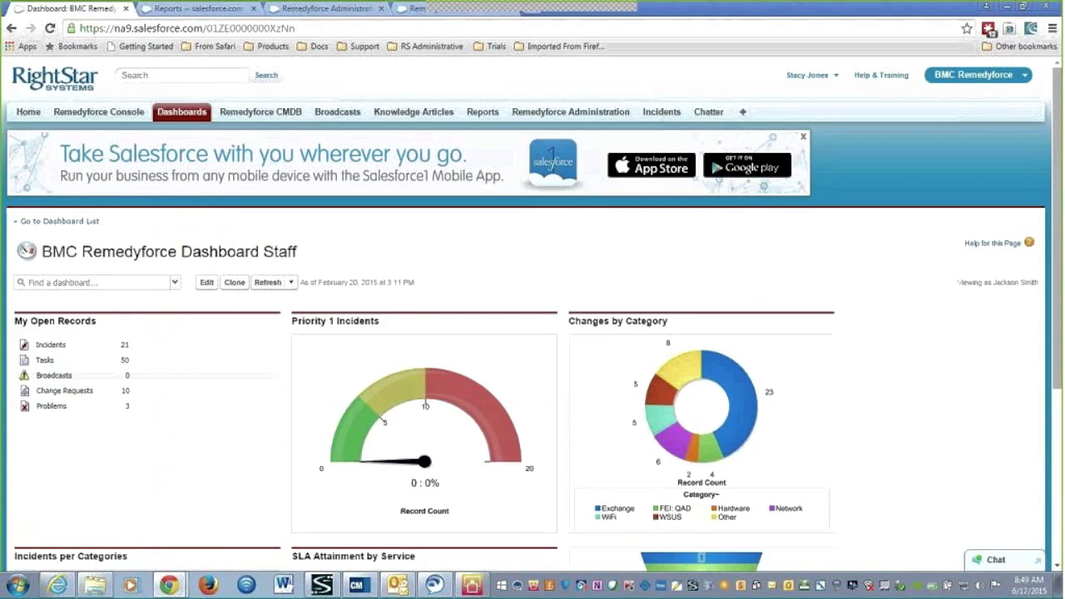
{"action": "left_click_drag", "start_coordinate": [48, 252], "coordinate": [313, 251]}
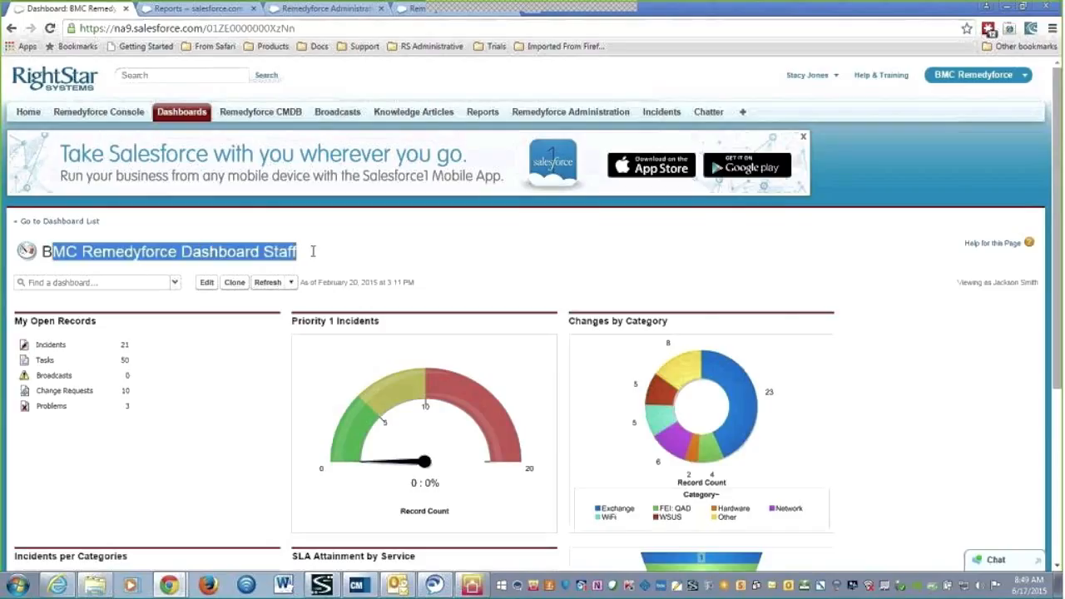
{"action": "left_click", "coordinate": [171, 284]}
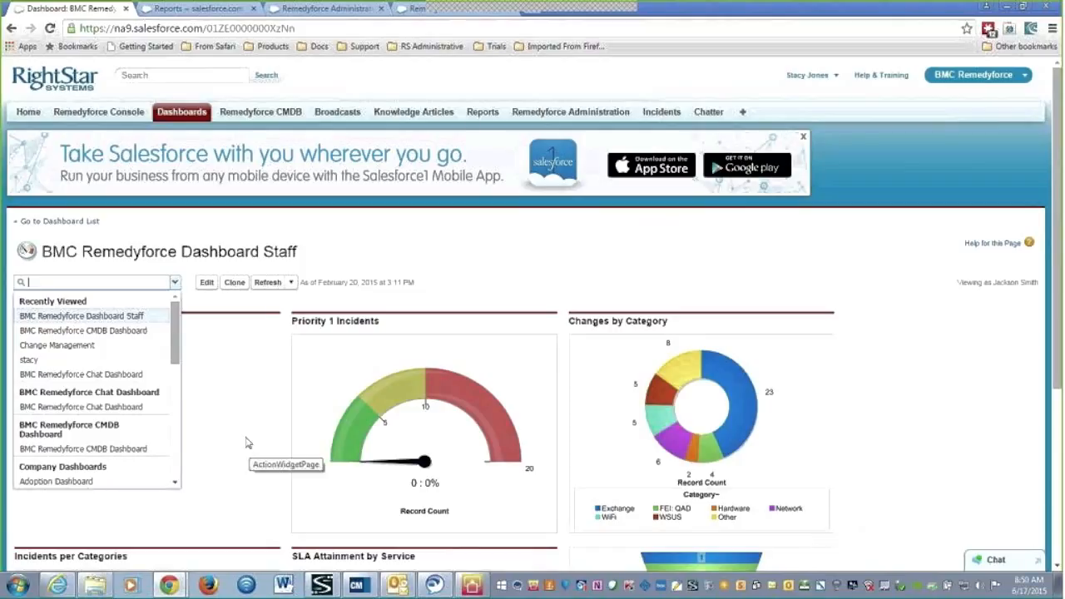
{"action": "left_click", "coordinate": [878, 368]}
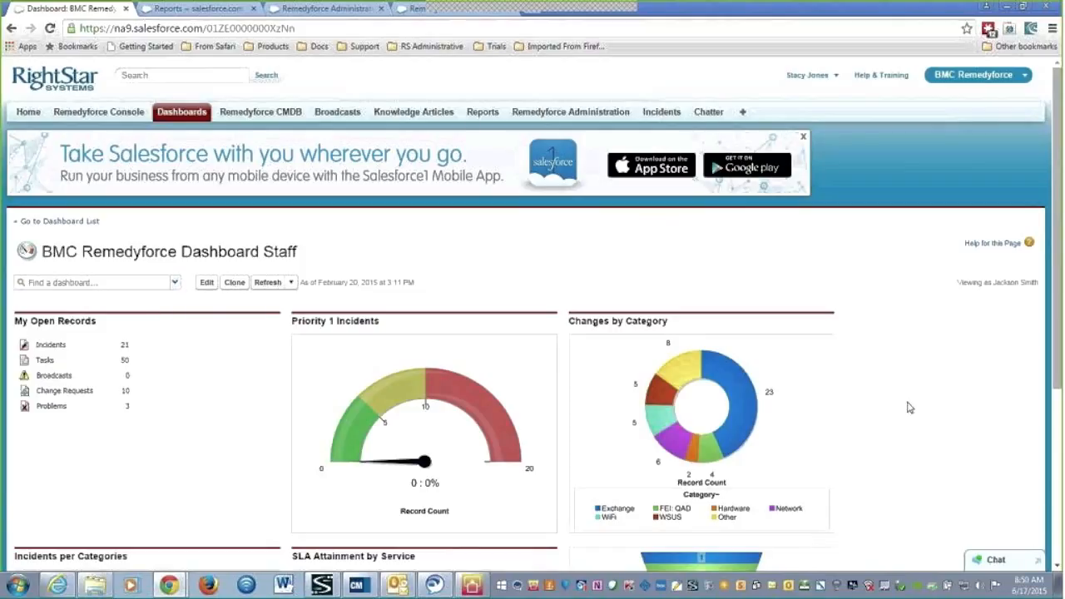
{"action": "scroll", "coordinate": [911, 428], "scroll_direction": "down", "scroll_amount": 3}
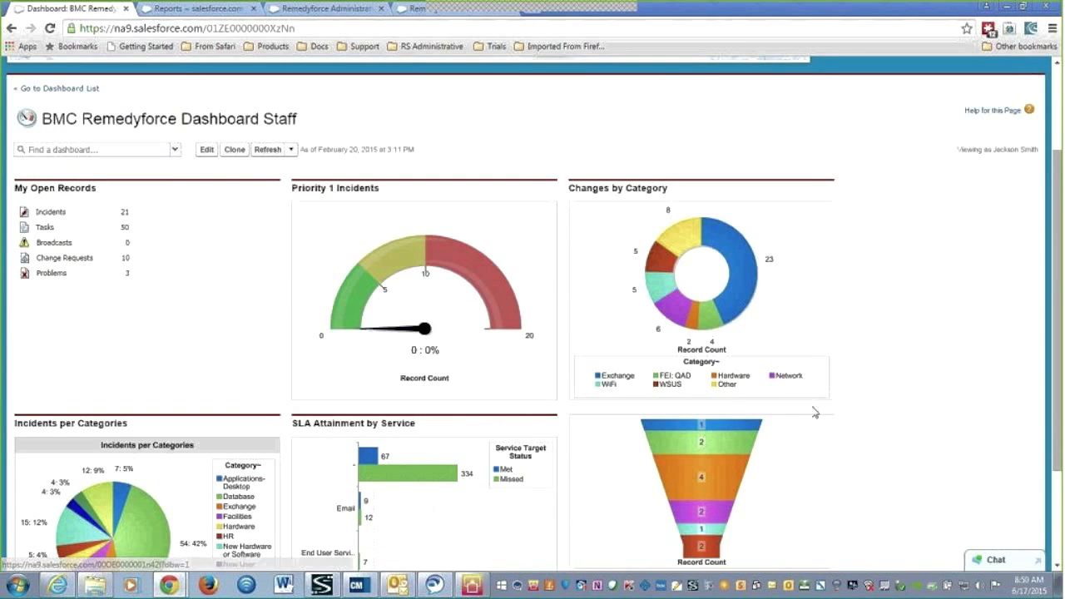
{"action": "scroll", "coordinate": [863, 400], "scroll_direction": "down", "scroll_amount": 3}
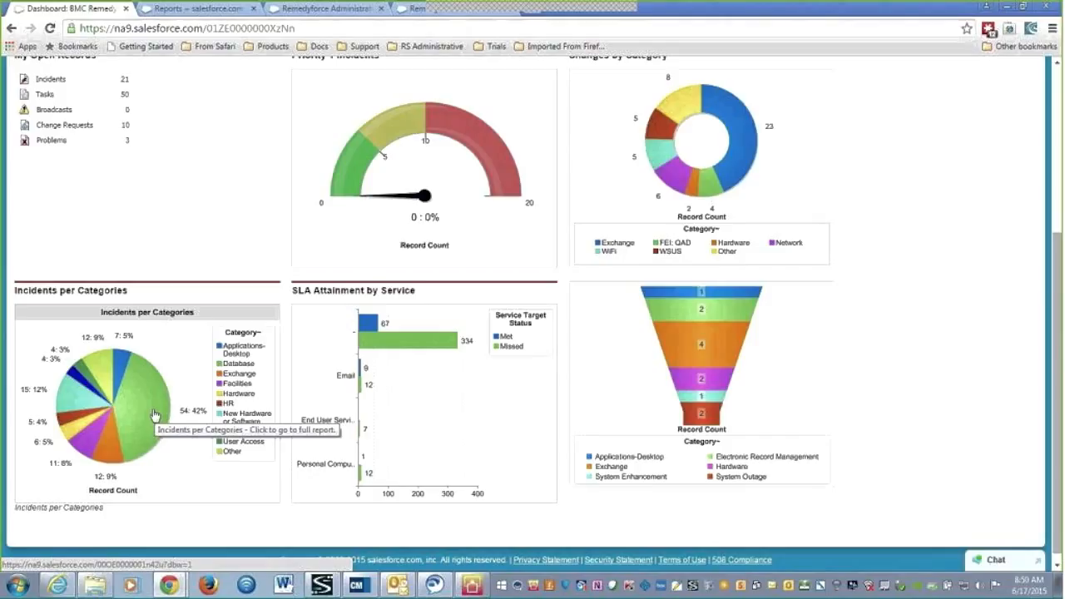
{"action": "left_click", "coordinate": [130, 414]}
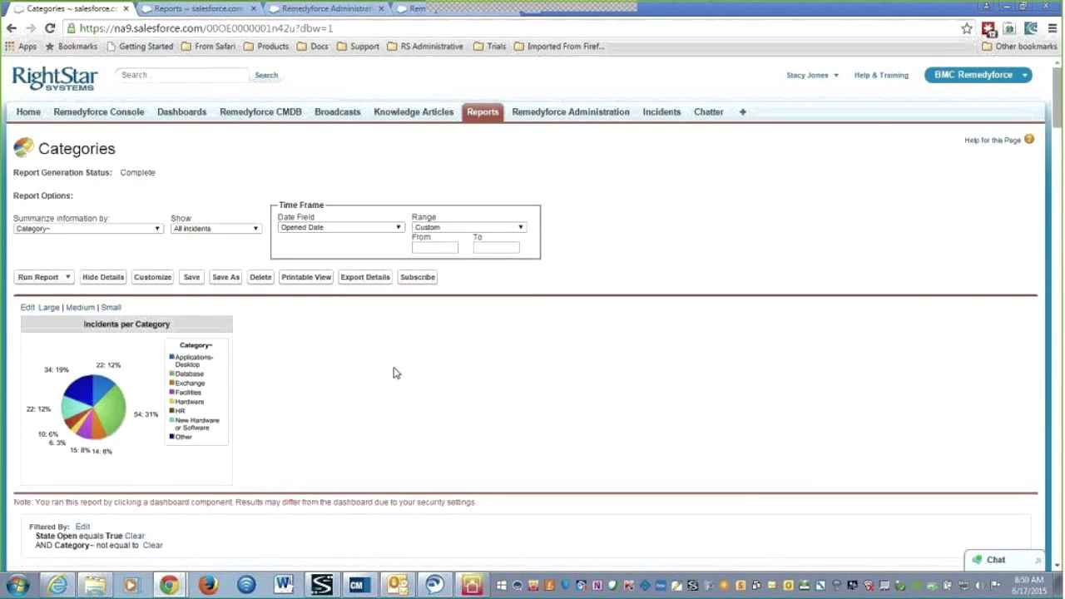
{"action": "scroll", "coordinate": [636, 442], "scroll_direction": "down", "scroll_amount": 1}
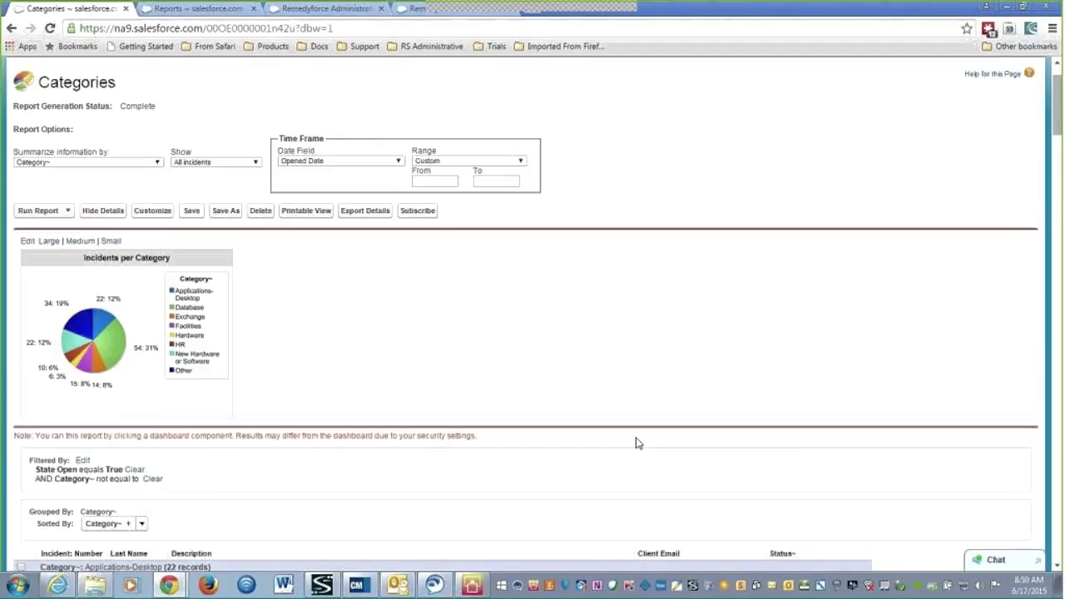
{"action": "scroll", "coordinate": [637, 443], "scroll_direction": "down", "scroll_amount": 3}
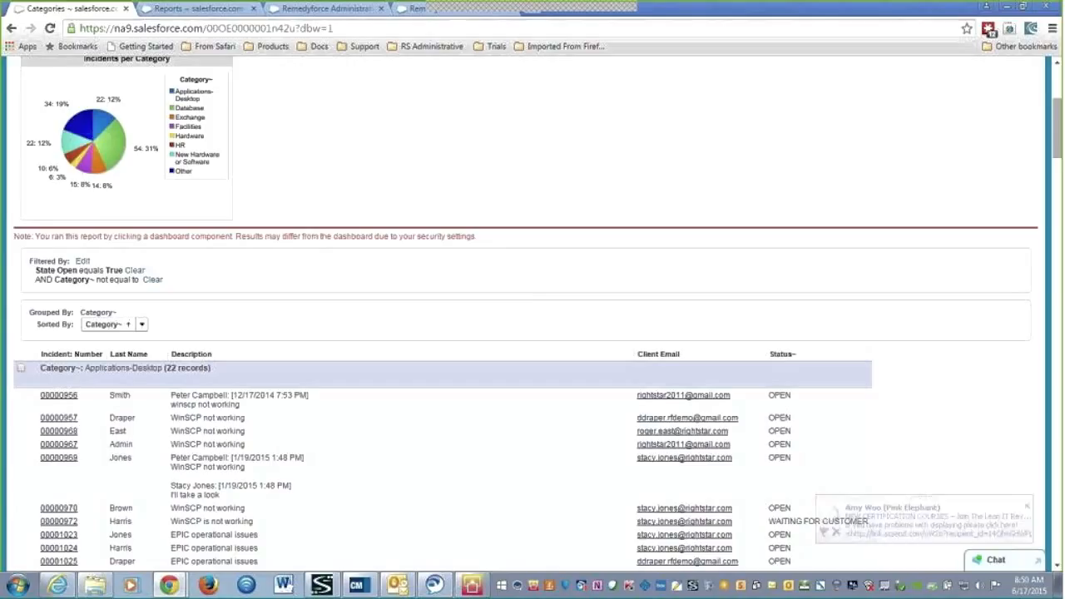
{"action": "left_click", "coordinate": [1026, 505]}
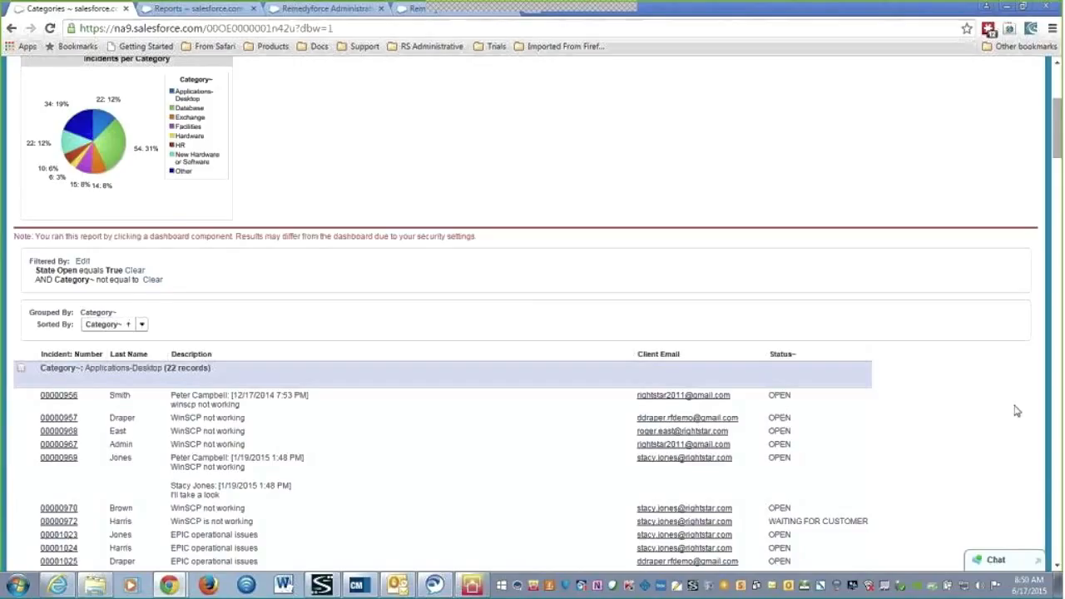
{"action": "scroll", "coordinate": [376, 171], "scroll_direction": "up", "scroll_amount": 2}
Open the Categories report for customising and browse the available fields in the Fields panel
{"action": "left_click", "coordinate": [153, 144]}
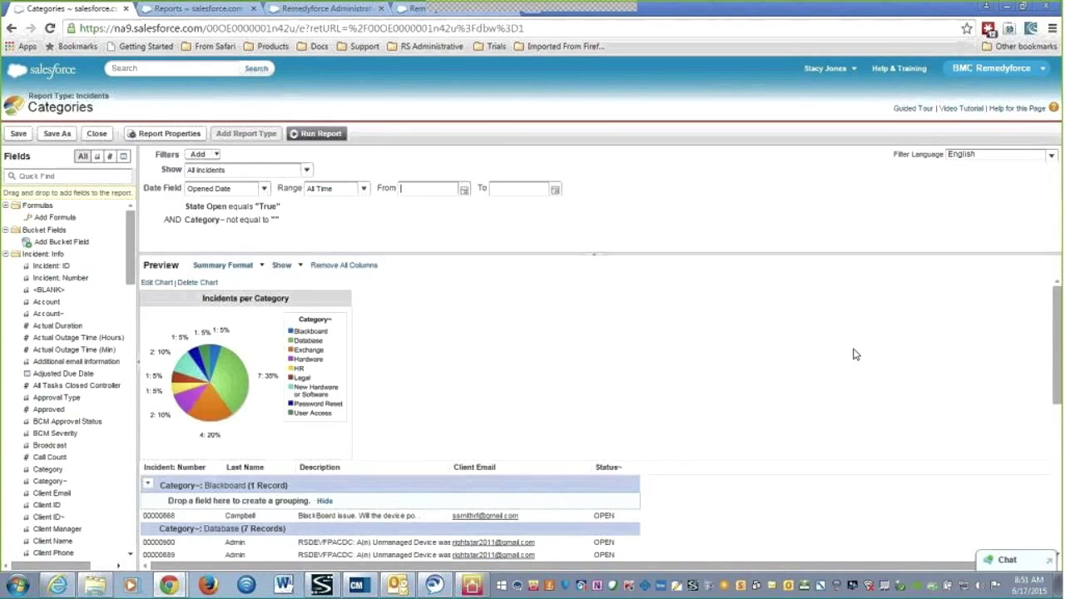
{"action": "scroll", "coordinate": [854, 352], "scroll_direction": "down", "scroll_amount": 5}
{"action": "scroll", "coordinate": [853, 352], "scroll_direction": "up", "scroll_amount": 3}
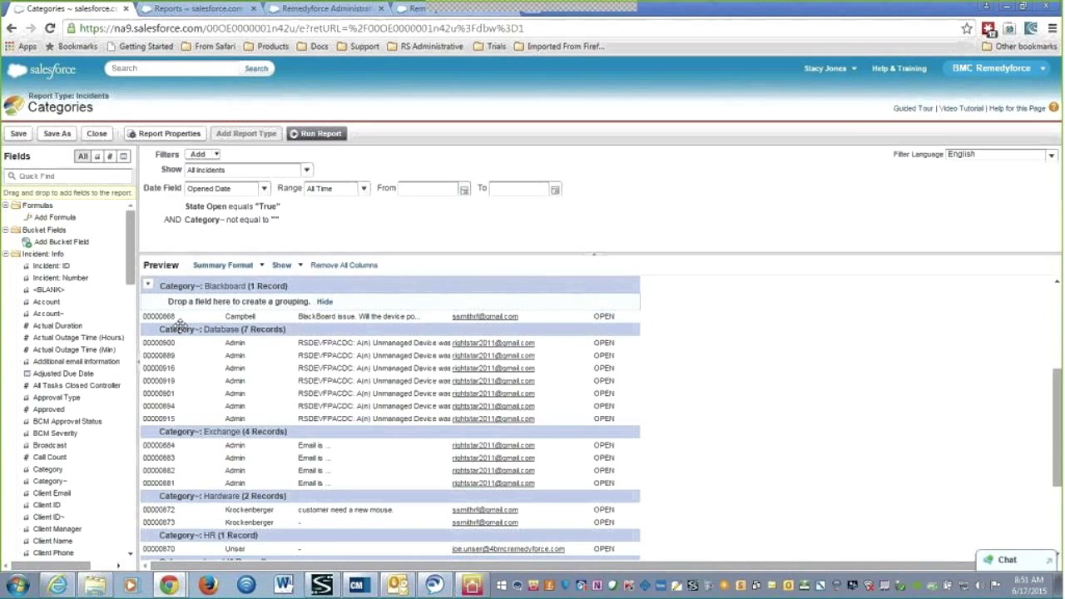
{"action": "scroll", "coordinate": [183, 349], "scroll_direction": "up", "scroll_amount": 1}
{"action": "scroll", "coordinate": [192, 370], "scroll_direction": "up", "scroll_amount": 1}
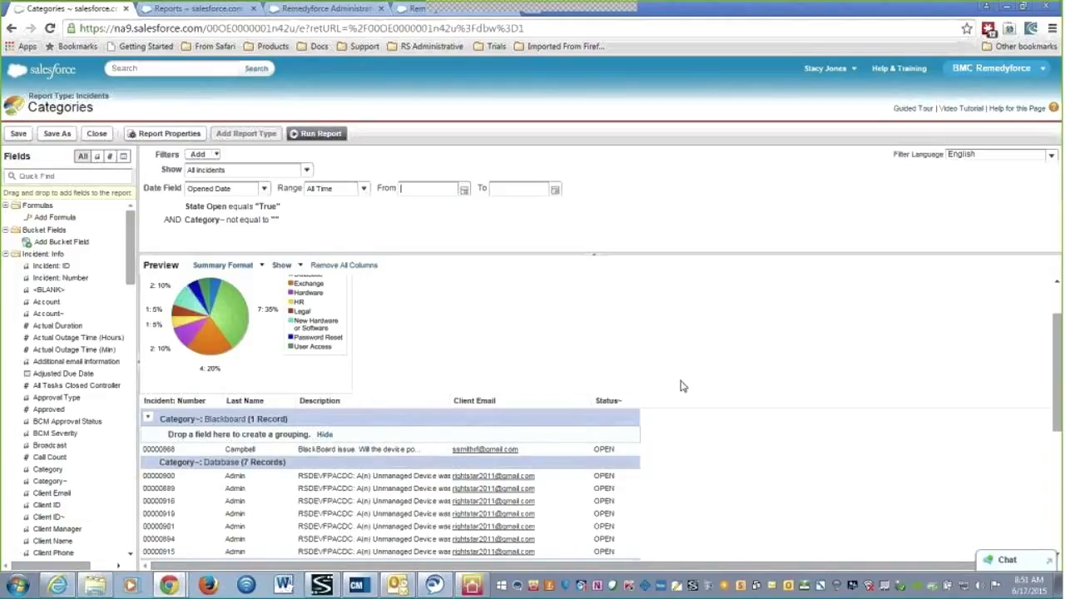
{"action": "scroll", "coordinate": [682, 387], "scroll_direction": "down", "scroll_amount": 2}
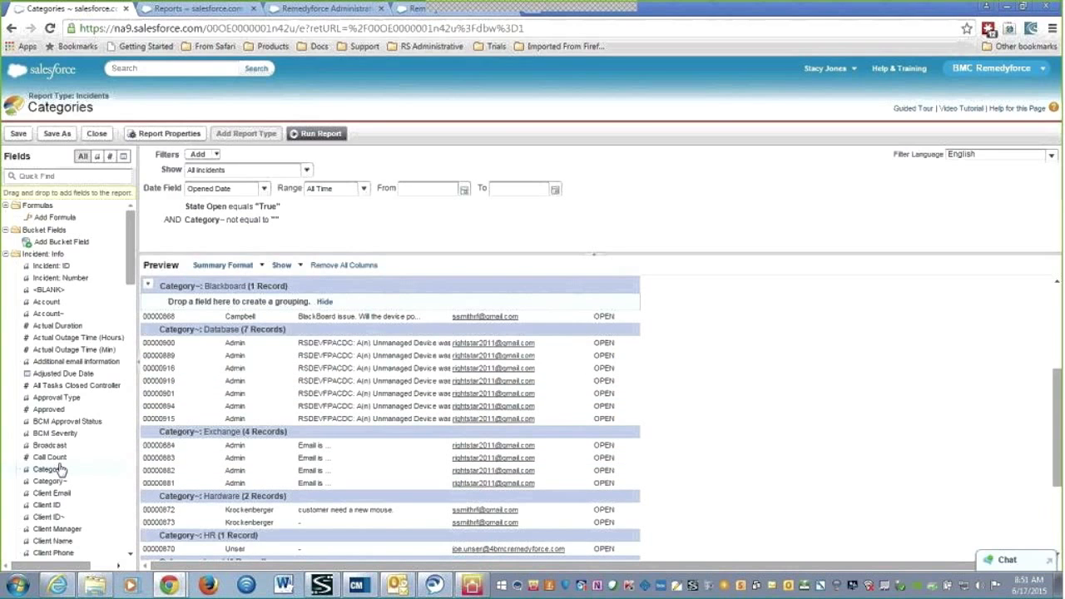
{"action": "scroll", "coordinate": [60, 471], "scroll_direction": "down", "scroll_amount": 2}
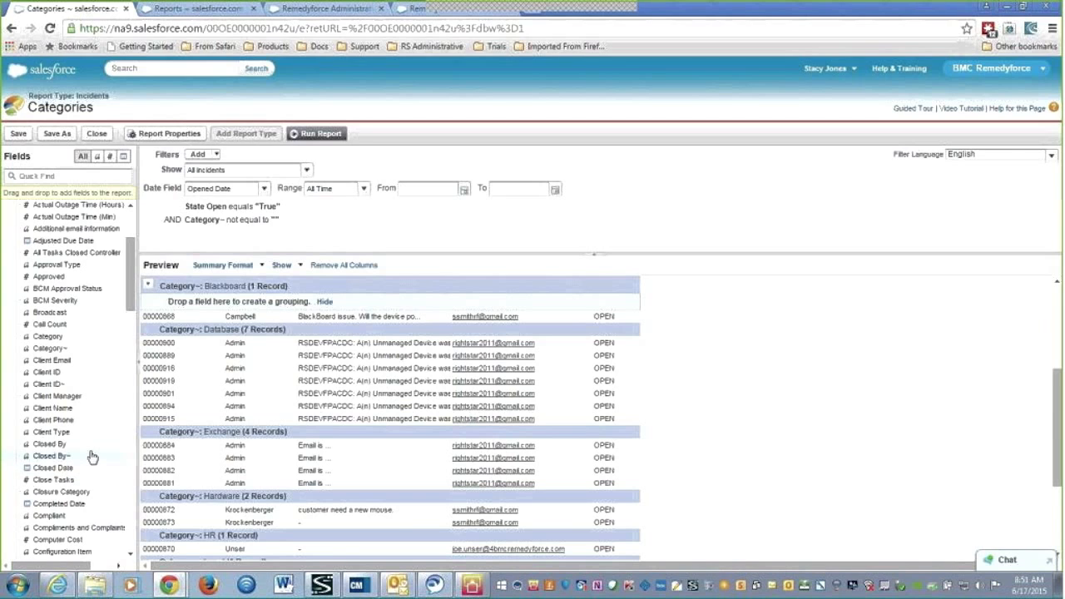
{"action": "scroll", "coordinate": [92, 457], "scroll_direction": "down", "scroll_amount": 1}
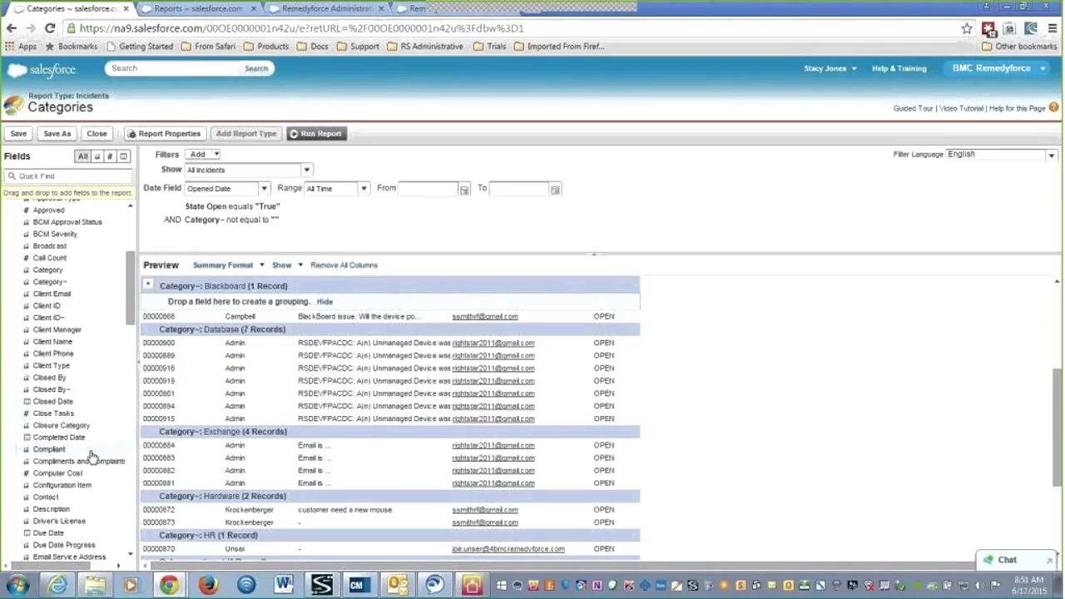
{"action": "scroll", "coordinate": [93, 456], "scroll_direction": "down", "scroll_amount": 1}
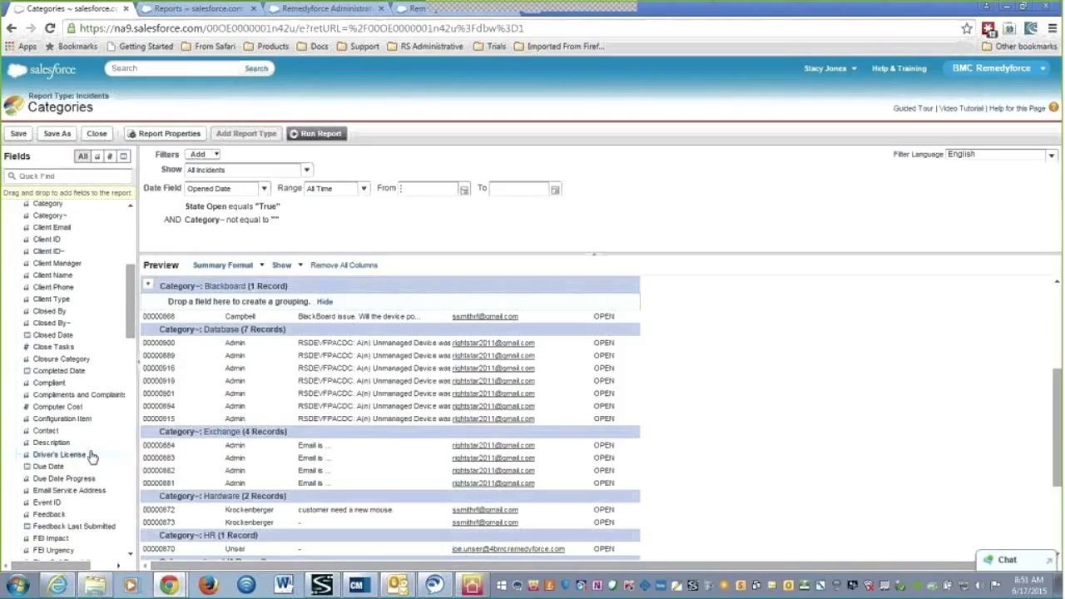
{"action": "scroll", "coordinate": [92, 456], "scroll_direction": "down", "scroll_amount": 1}
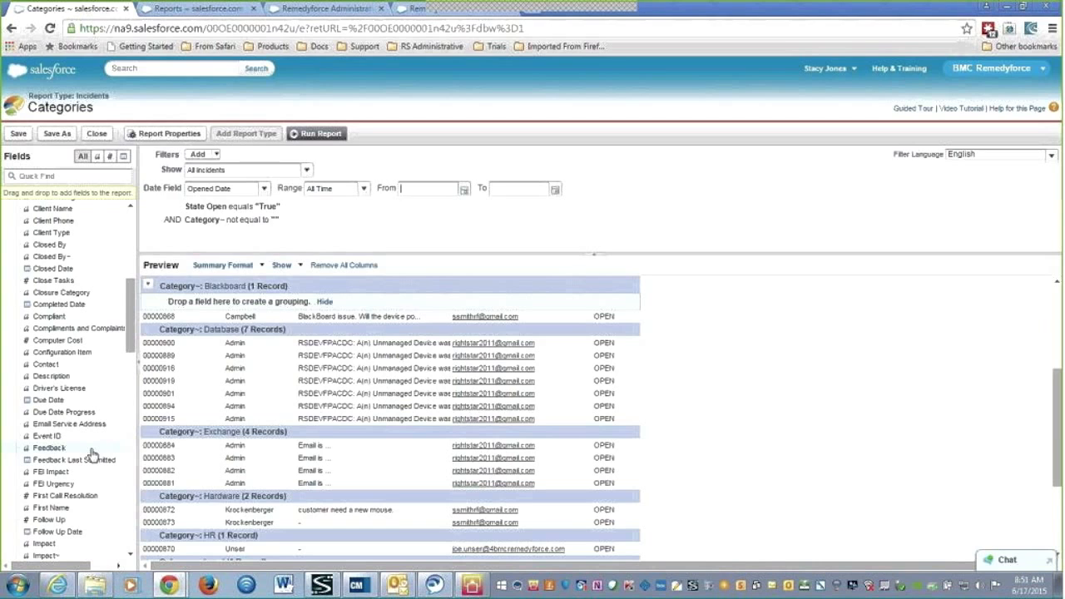
{"action": "scroll", "coordinate": [92, 457], "scroll_direction": "down", "scroll_amount": 2}
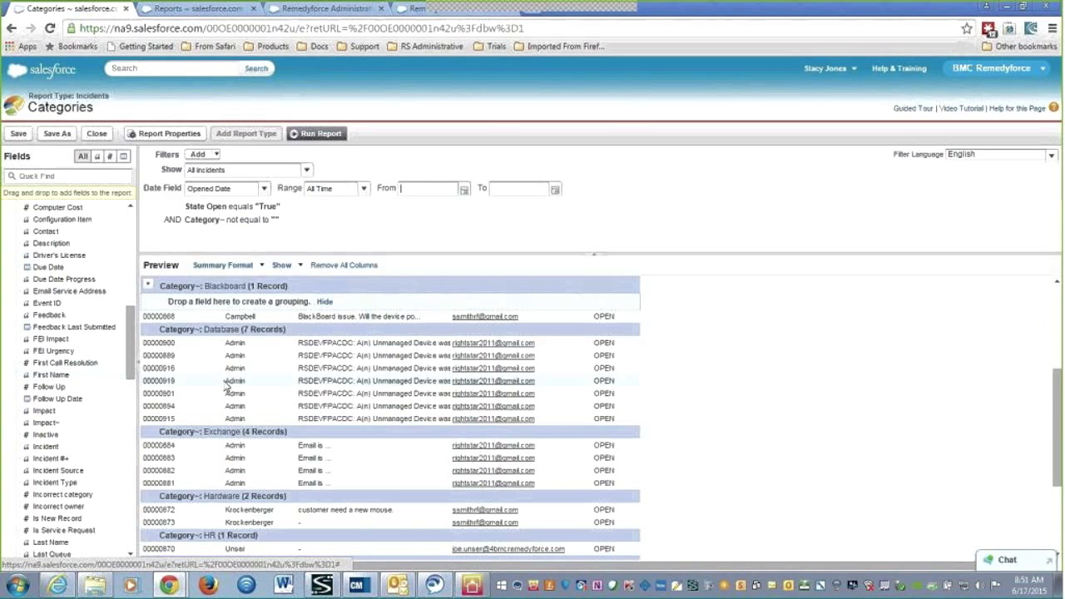
{"action": "scroll", "coordinate": [225, 384], "scroll_direction": "down", "scroll_amount": 3}
{"action": "scroll", "coordinate": [225, 385], "scroll_direction": "up", "scroll_amount": 4}
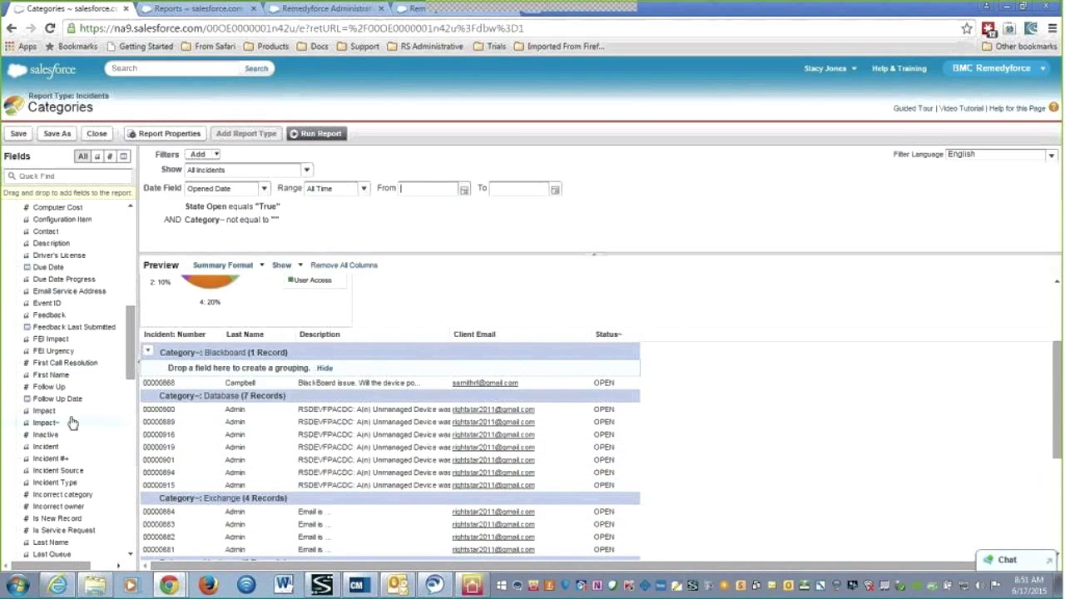
Add a First Name column before Last Name and remove the Client Email column
{"action": "left_click_drag", "start_coordinate": [59, 379], "coordinate": [220, 341]}
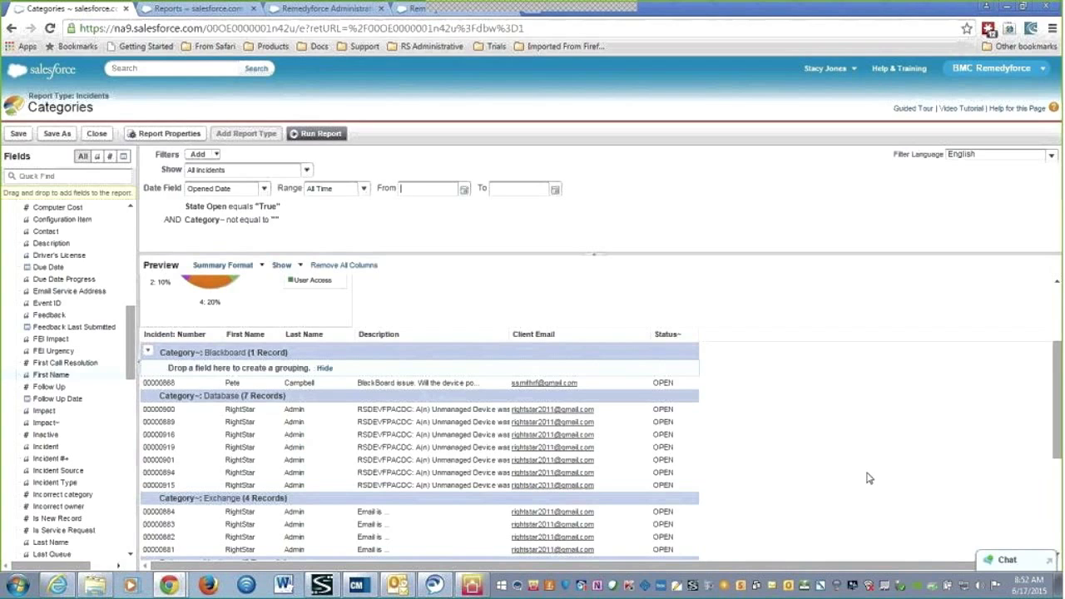
{"action": "left_click", "coordinate": [645, 339]}
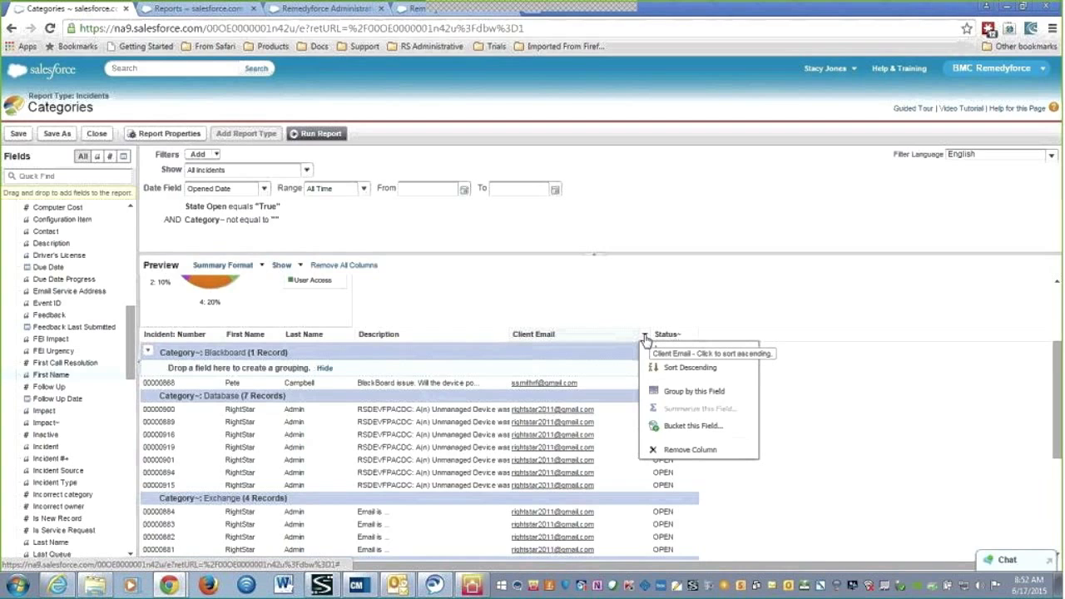
{"action": "left_click", "coordinate": [690, 450]}
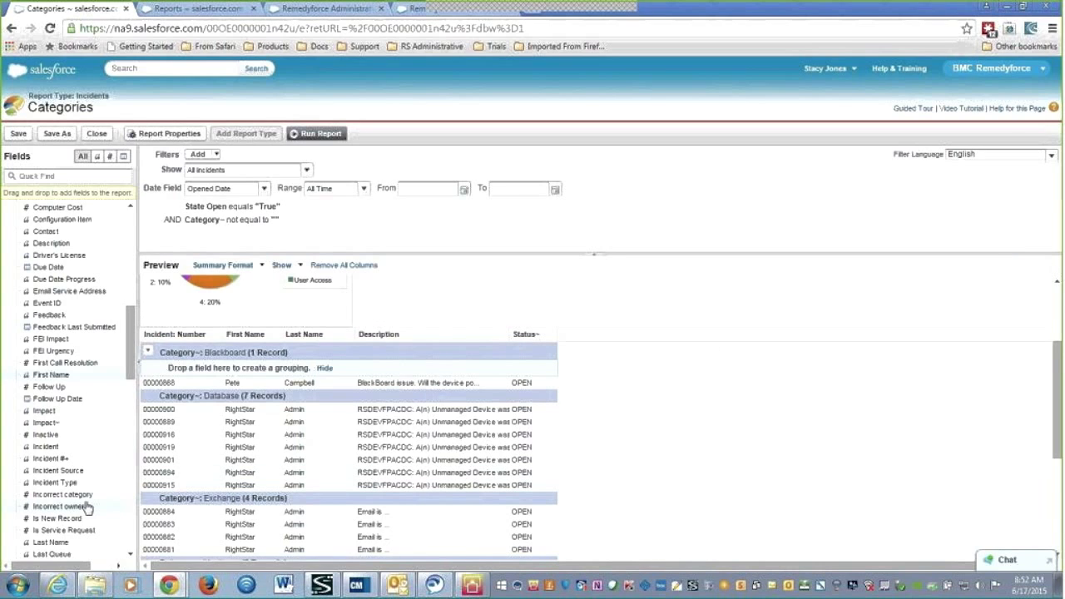
{"action": "scroll", "coordinate": [87, 508], "scroll_direction": "down", "scroll_amount": 6}
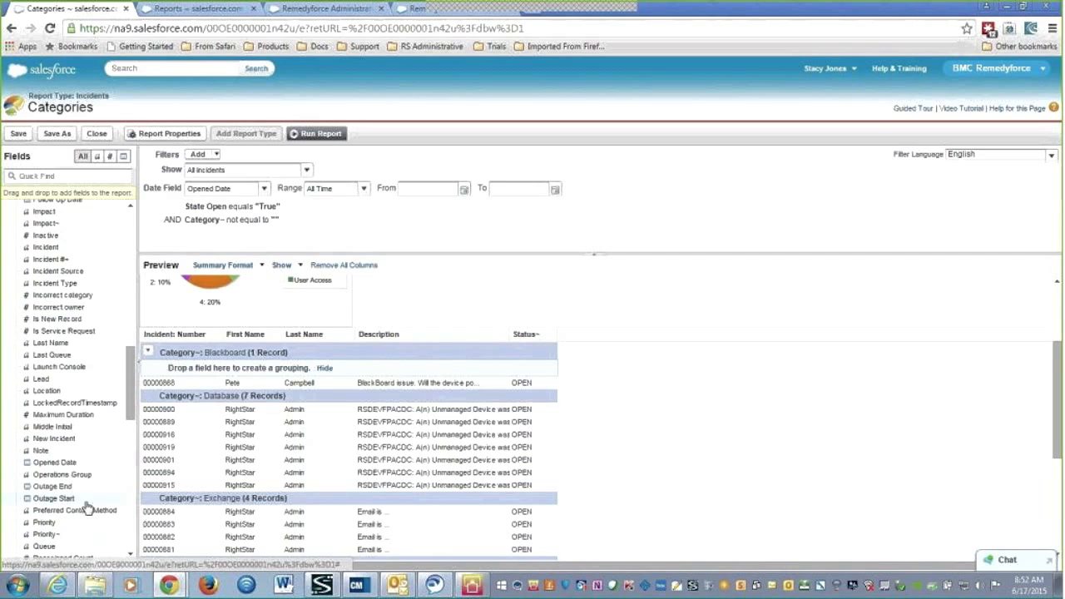
{"action": "scroll", "coordinate": [87, 508], "scroll_direction": "down", "scroll_amount": 8}
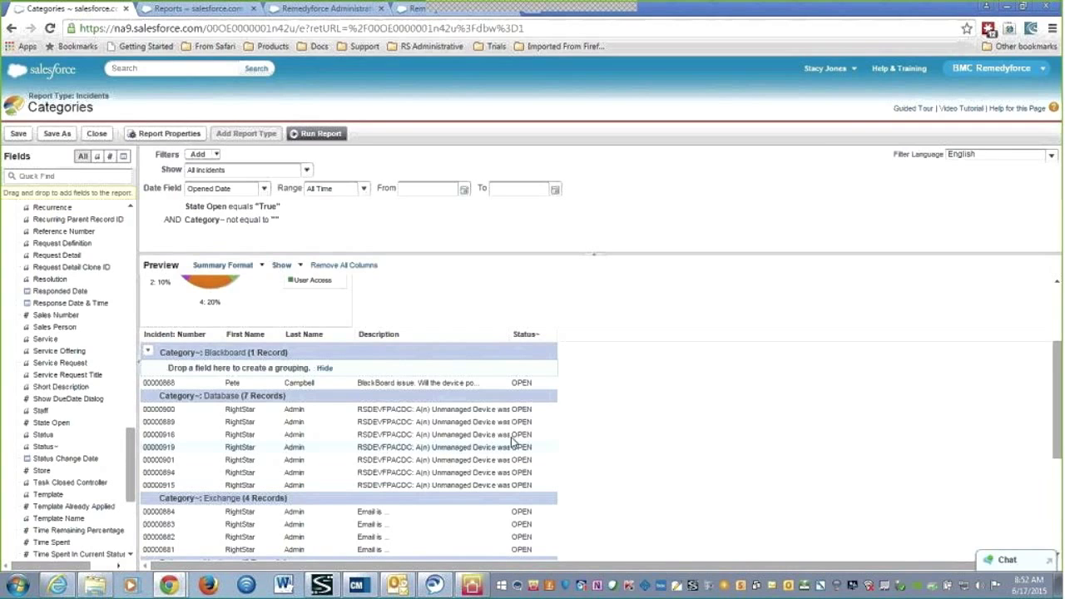
Remove the Status column and add a Total Work Time (minutes) column
{"action": "left_click", "coordinate": [551, 334]}
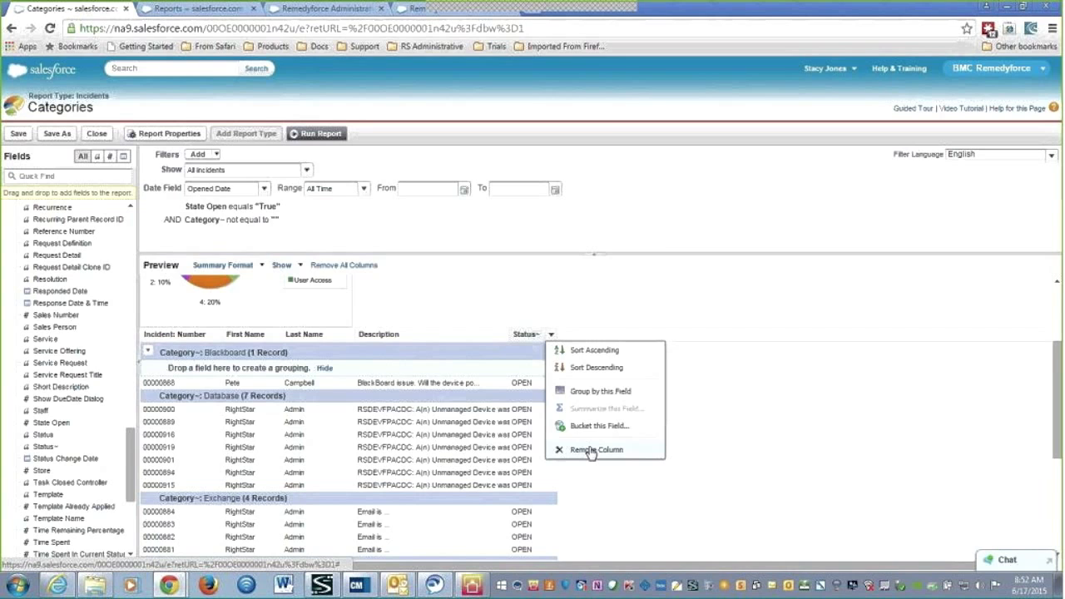
{"action": "left_click", "coordinate": [591, 450]}
{"action": "scroll", "coordinate": [104, 454], "scroll_direction": "down", "scroll_amount": 5}
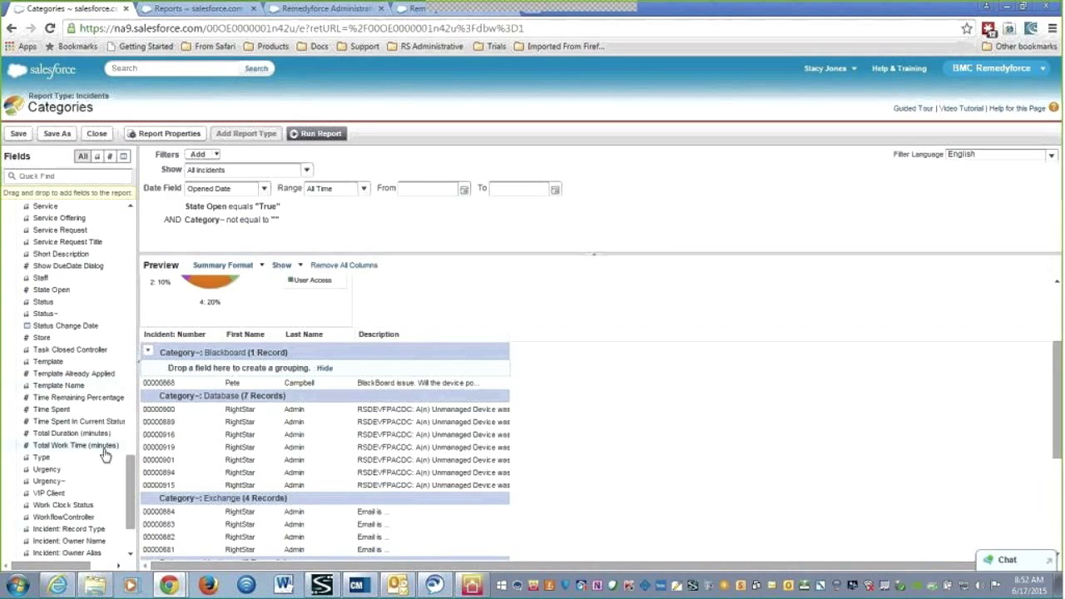
{"action": "scroll", "coordinate": [104, 454], "scroll_direction": "down", "scroll_amount": 1}
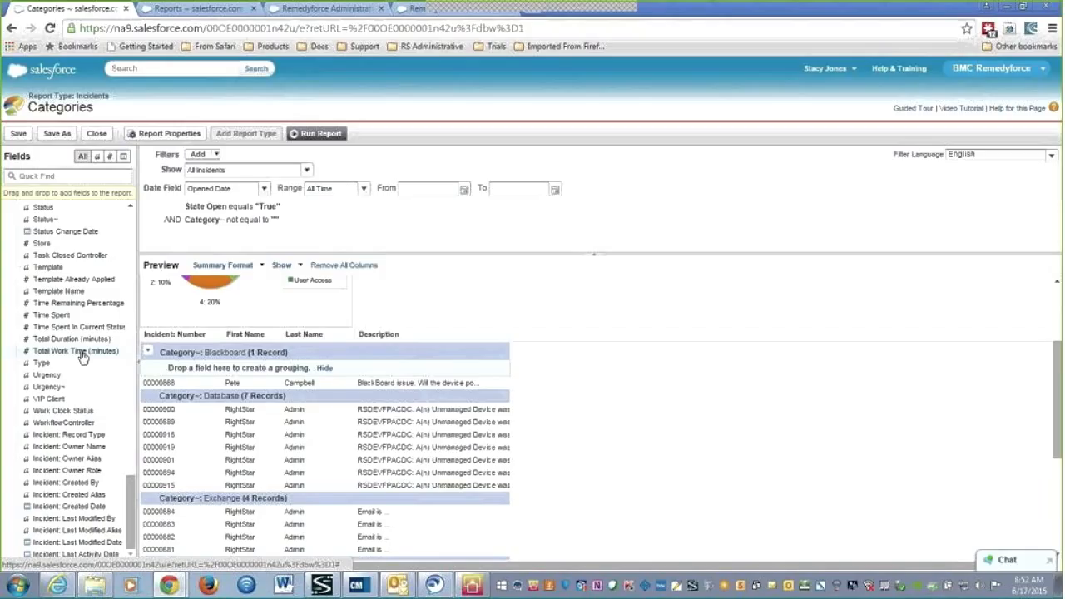
{"action": "left_click_drag", "start_coordinate": [81, 356], "coordinate": [505, 343]}
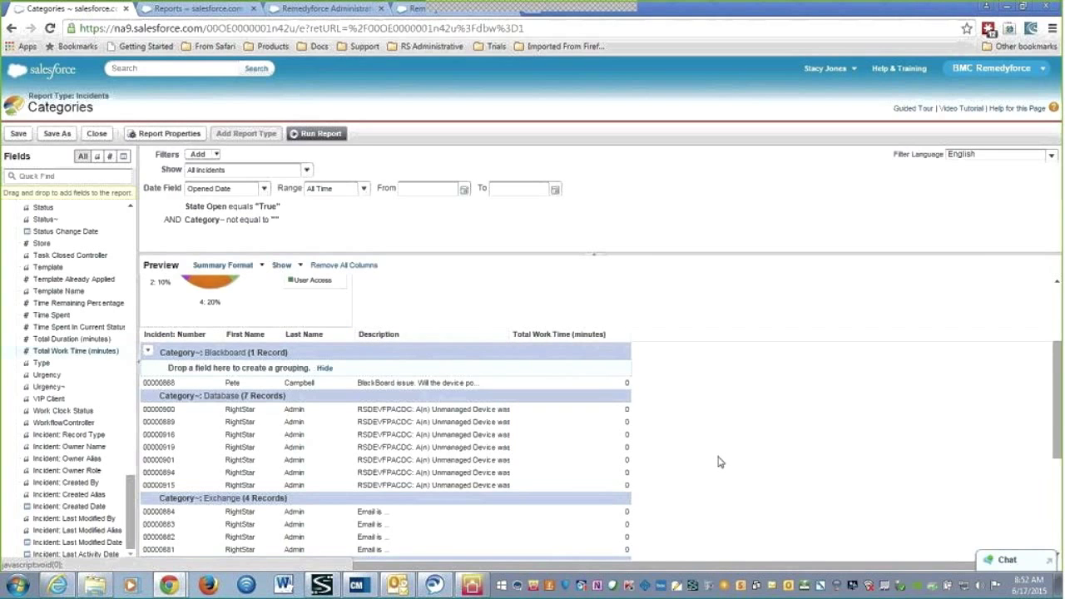
{"action": "scroll", "coordinate": [720, 460], "scroll_direction": "down", "scroll_amount": 5}
{"action": "scroll", "coordinate": [720, 460], "scroll_direction": "up", "scroll_amount": 5}
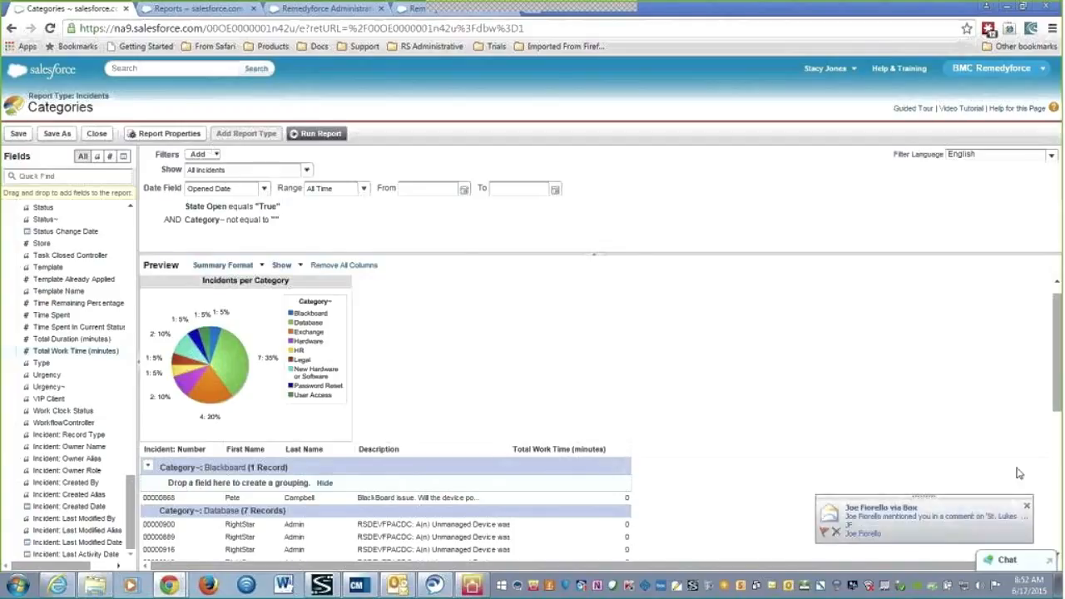
{"action": "left_click", "coordinate": [1027, 501]}
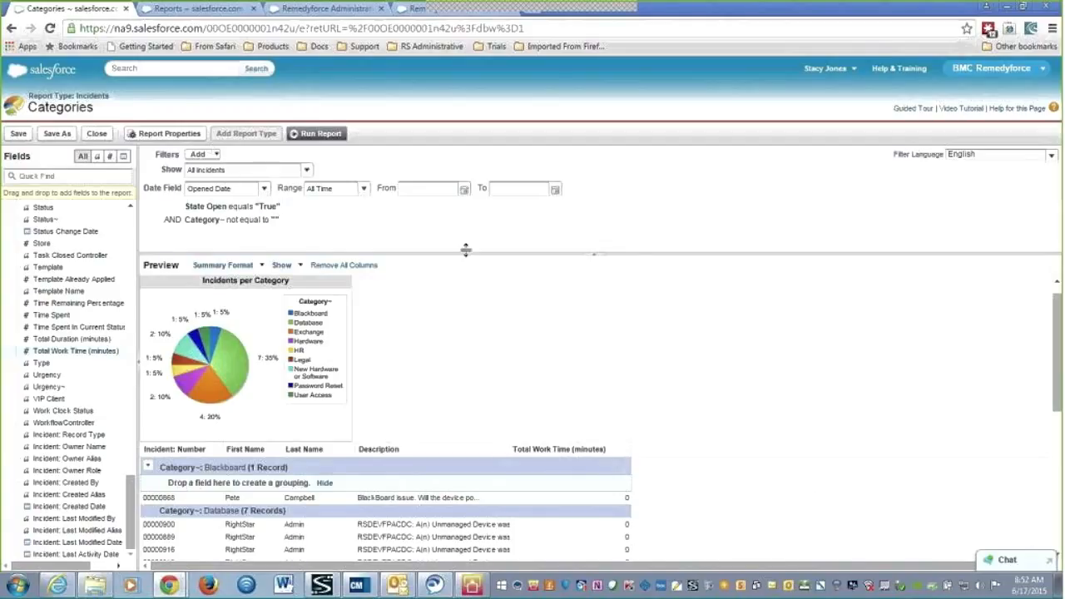
{"action": "left_click", "coordinate": [246, 173]}
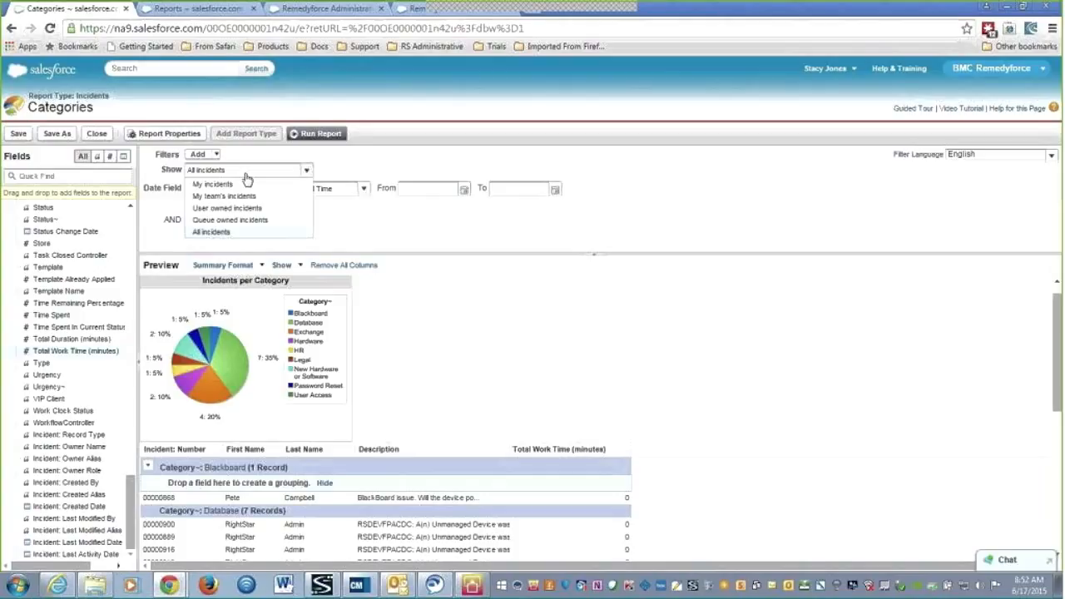
{"action": "left_click", "coordinate": [354, 196]}
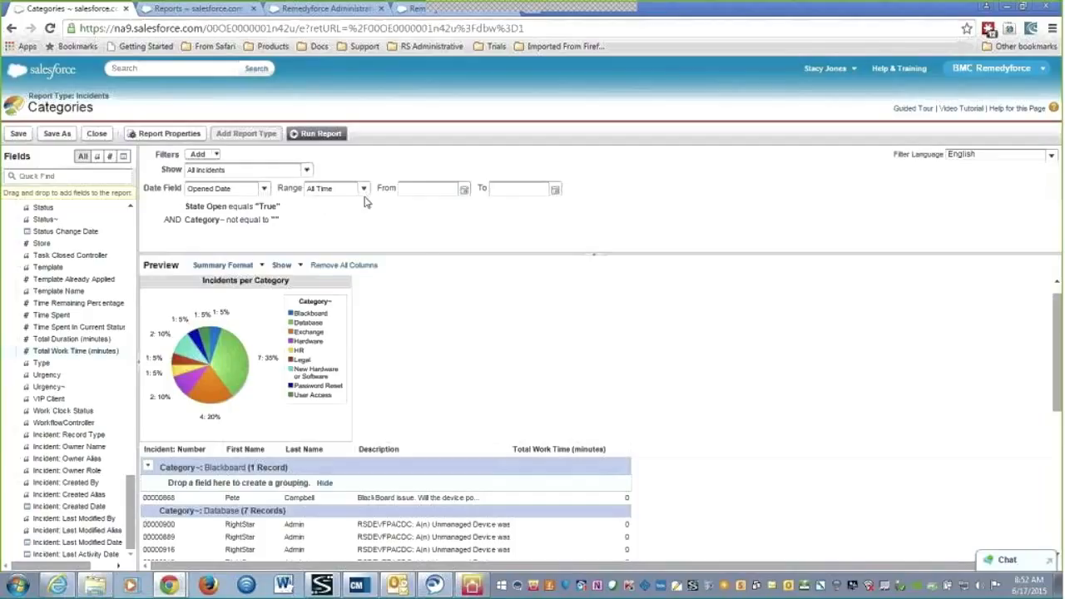
{"action": "left_click", "coordinate": [367, 194]}
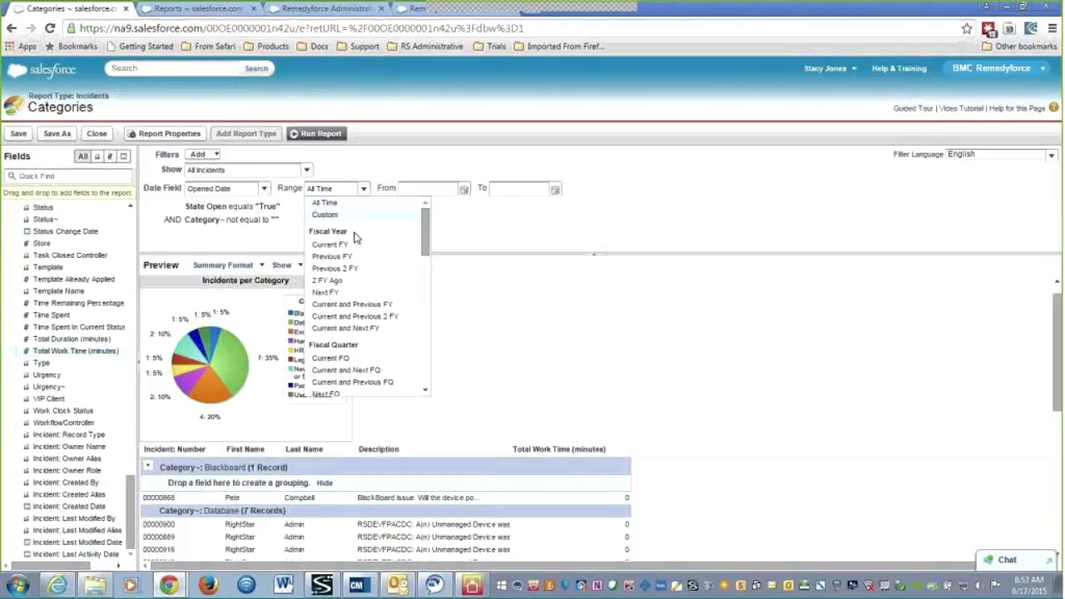
{"action": "left_click", "coordinate": [669, 229]}
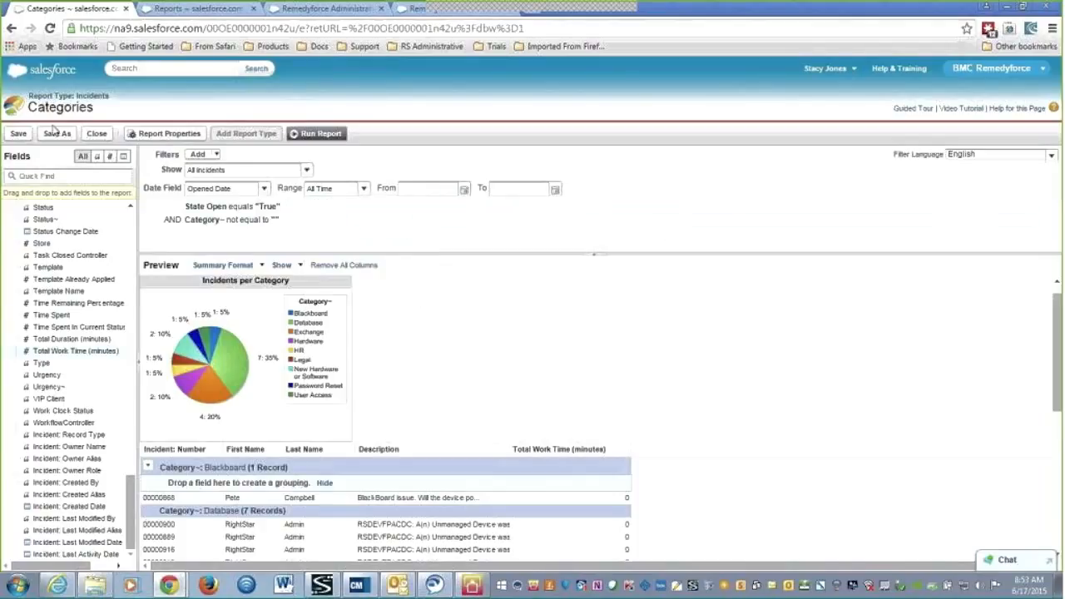
Close the Categories report unsaved, then find and open Incidents by Source in Remedyforce Reports
{"action": "left_click", "coordinate": [103, 135]}
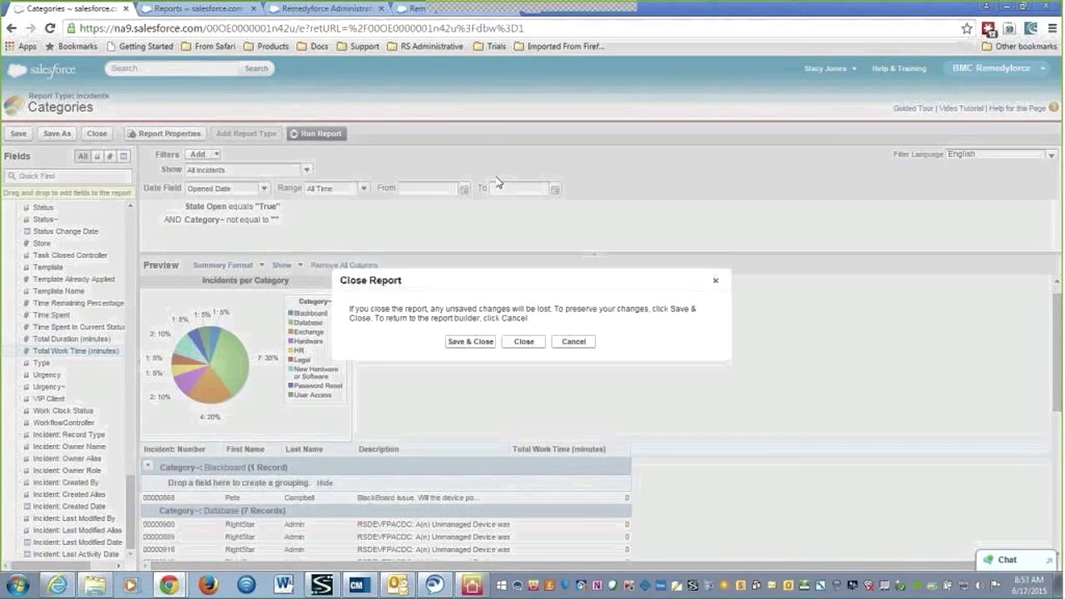
{"action": "left_click", "coordinate": [529, 345]}
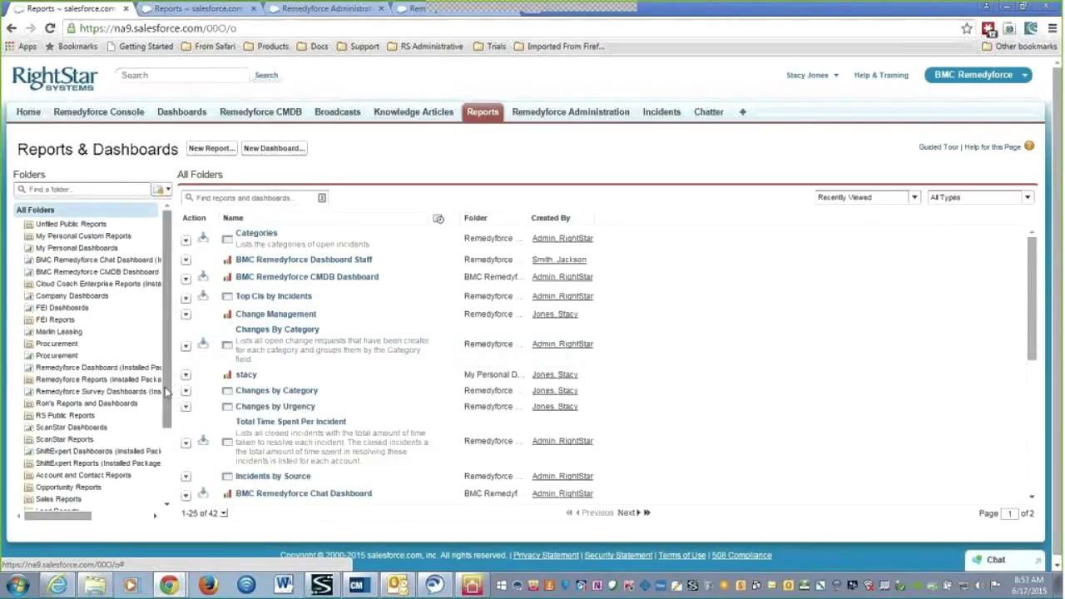
{"action": "left_click_drag", "start_coordinate": [172, 390], "coordinate": [241, 390]}
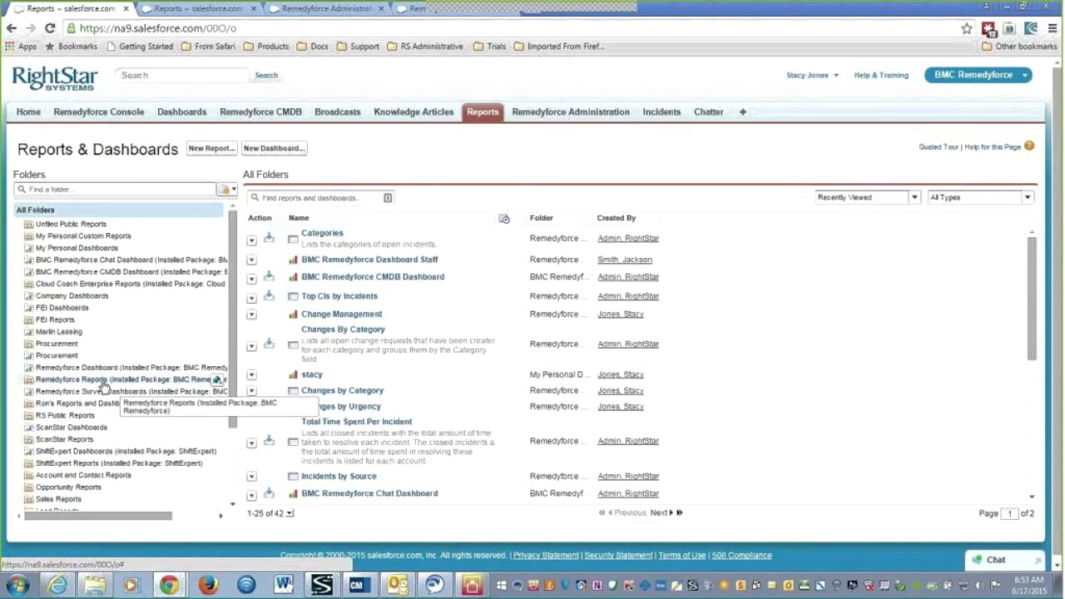
{"action": "left_click", "coordinate": [101, 382]}
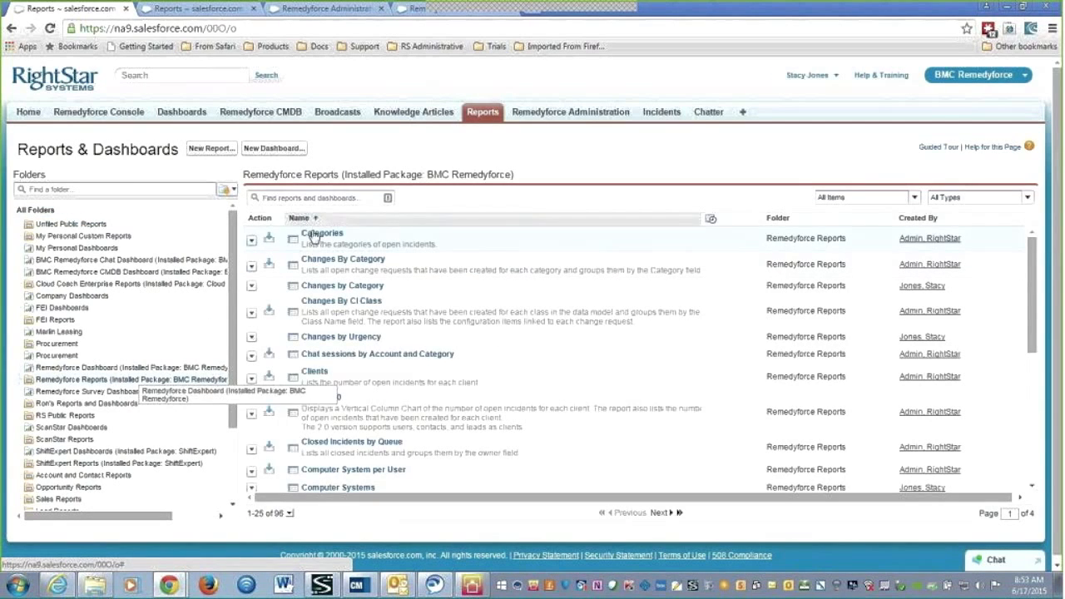
{"action": "left_click", "coordinate": [329, 198]}
{"action": "type", "text": "incidents"}
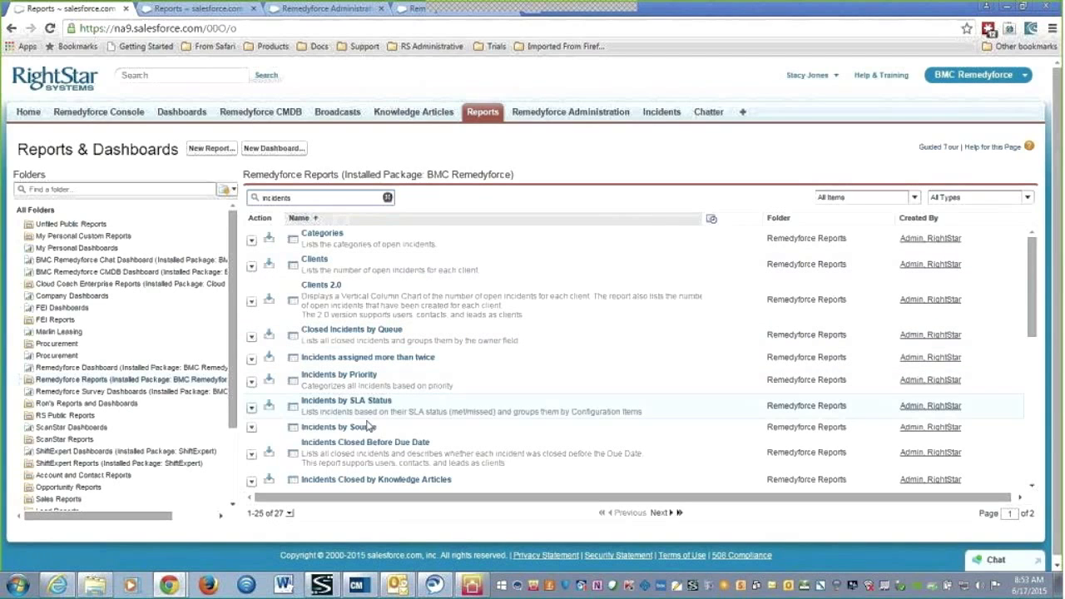
{"action": "left_click", "coordinate": [355, 428]}
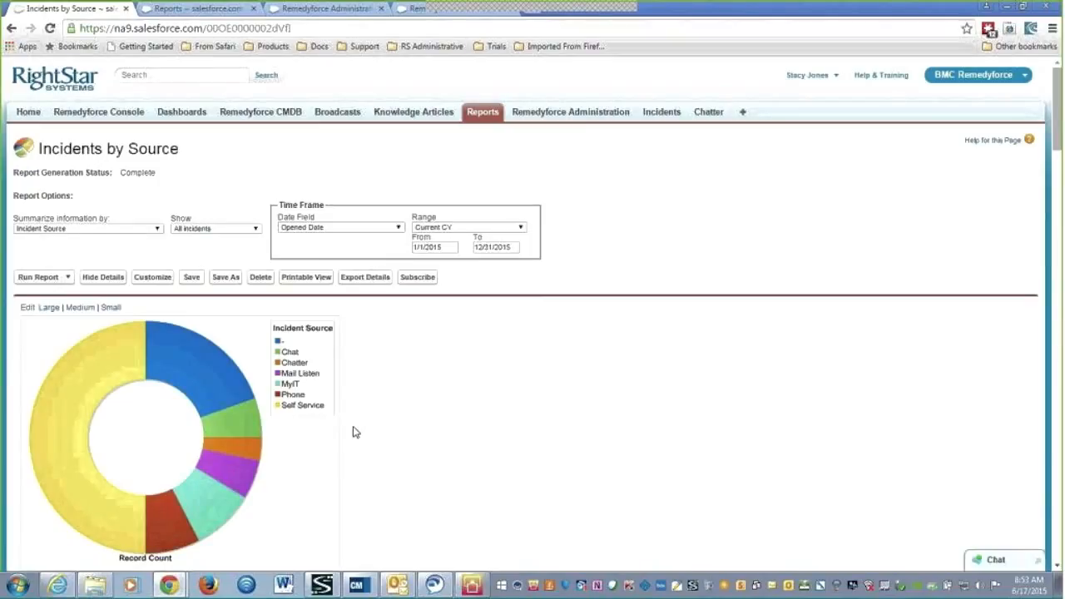
Review the Incidents by Source donut chart and record list, then return to the top
{"action": "scroll", "coordinate": [363, 405], "scroll_direction": "down", "scroll_amount": 1}
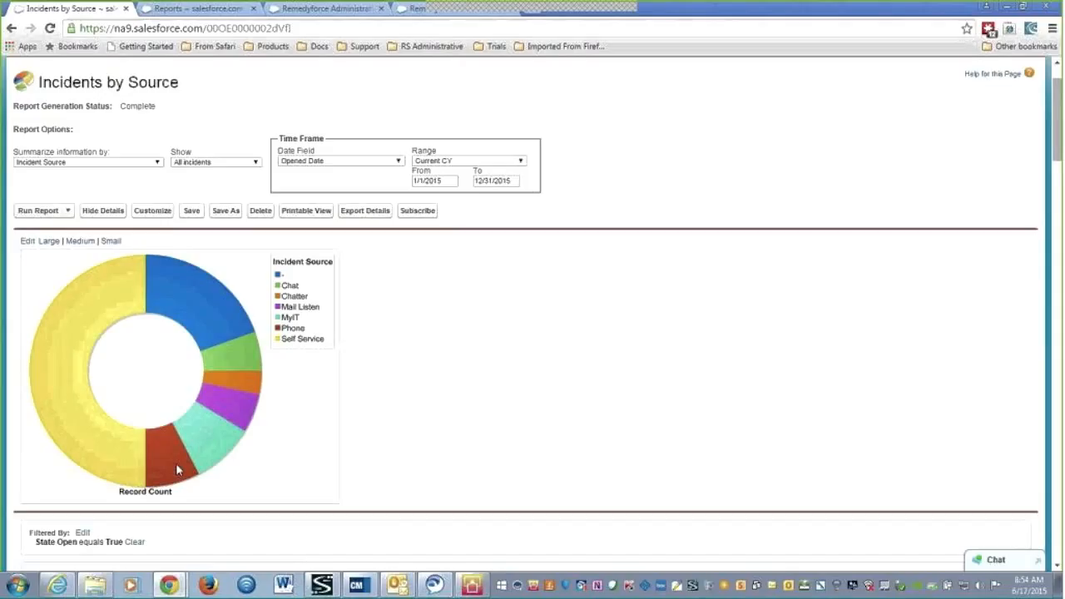
{"action": "scroll", "coordinate": [443, 445], "scroll_direction": "down", "scroll_amount": 2}
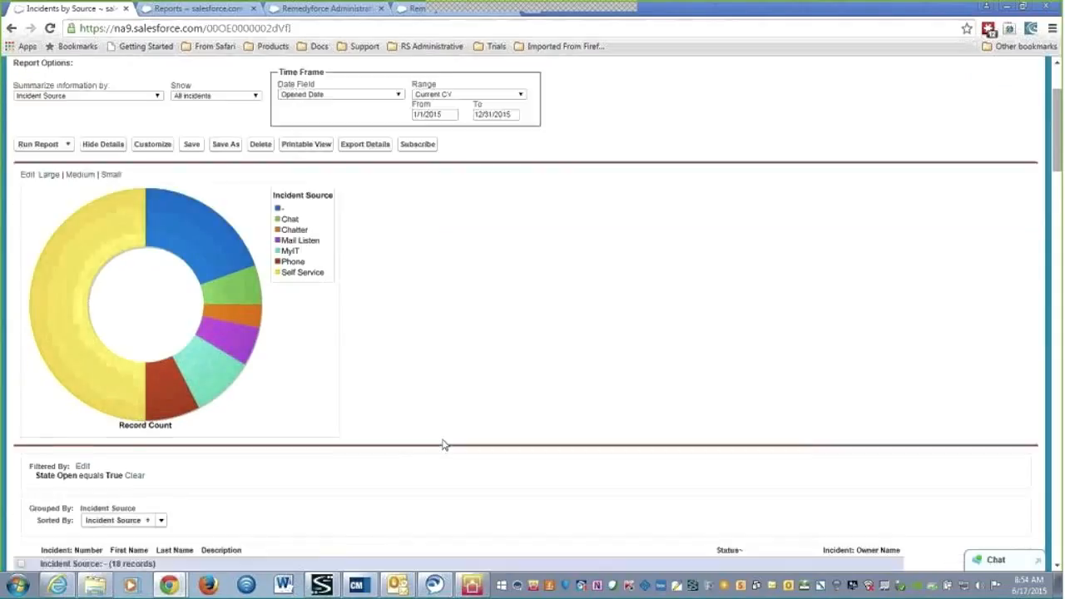
{"action": "scroll", "coordinate": [442, 445], "scroll_direction": "down", "scroll_amount": 1}
{"action": "scroll", "coordinate": [442, 445], "scroll_direction": "down", "scroll_amount": 2}
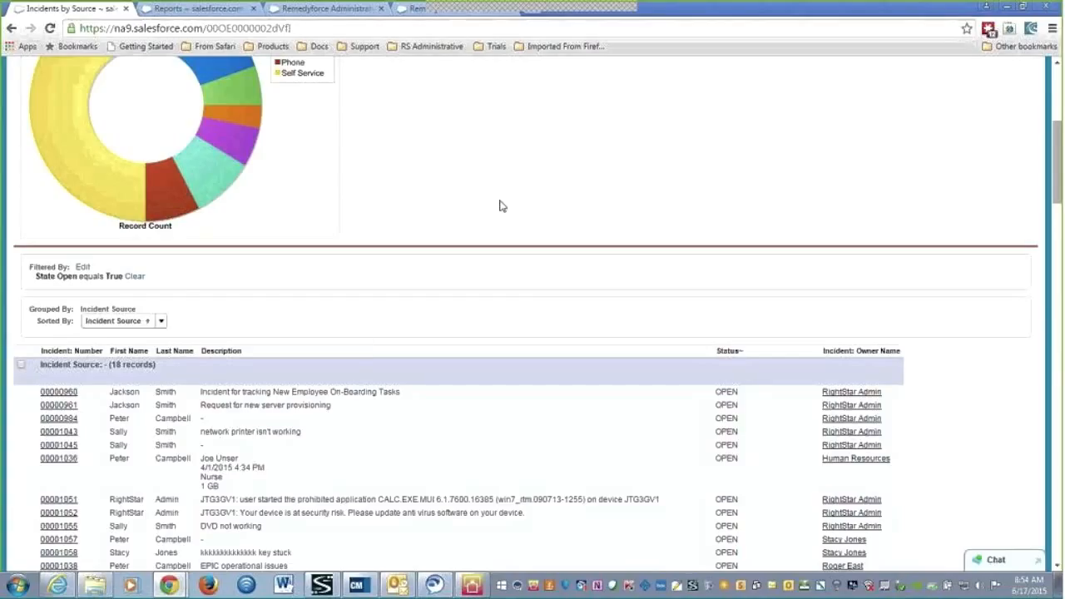
{"action": "scroll", "coordinate": [500, 206], "scroll_direction": "up", "scroll_amount": 3}
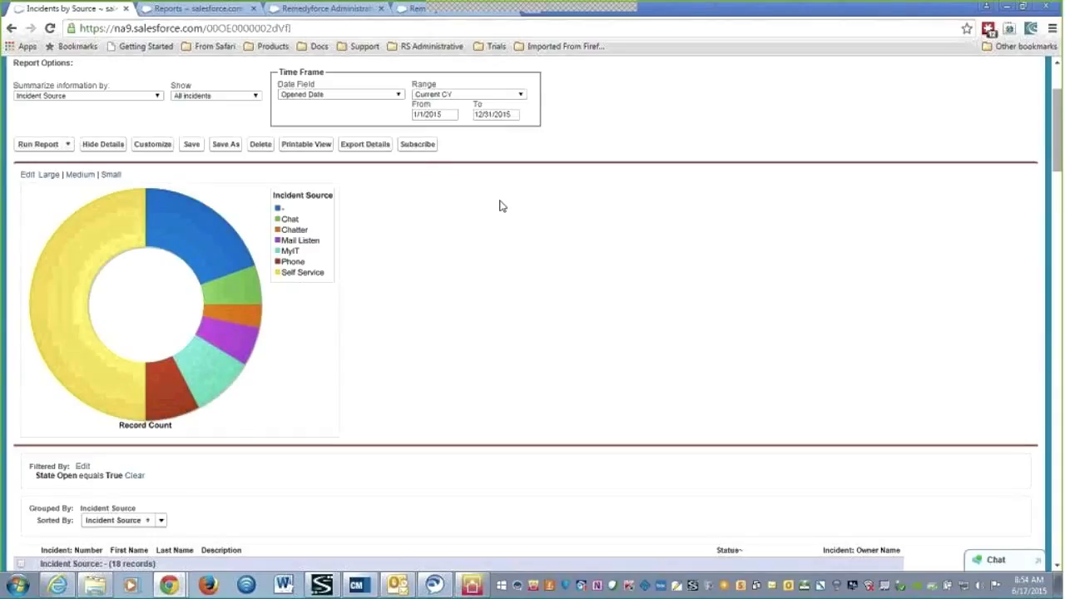
{"action": "scroll", "coordinate": [508, 212], "scroll_direction": "up", "scroll_amount": 1}
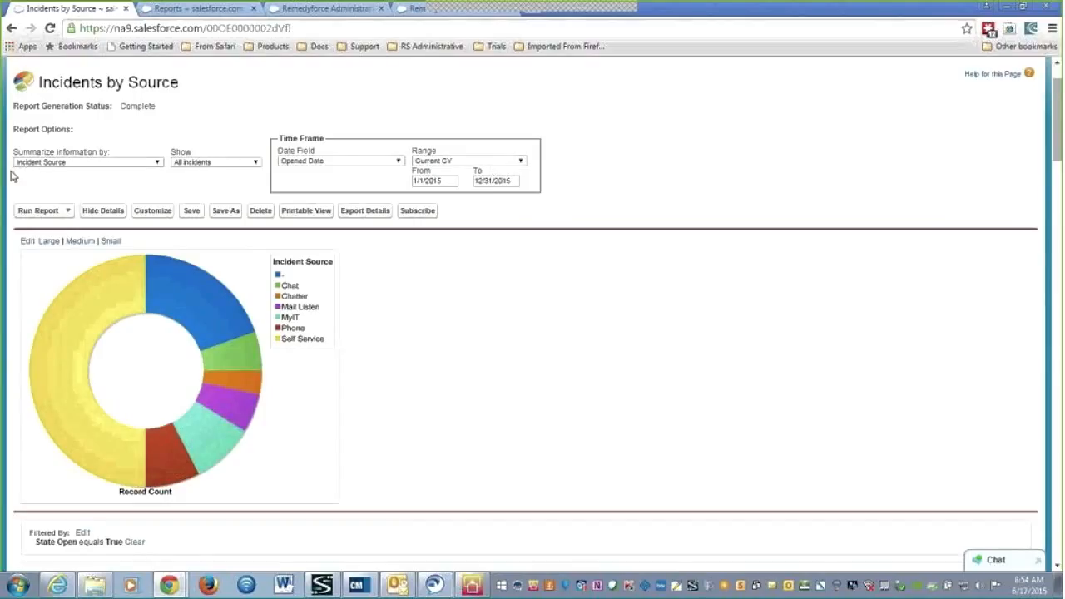
{"action": "left_click", "coordinate": [68, 211]}
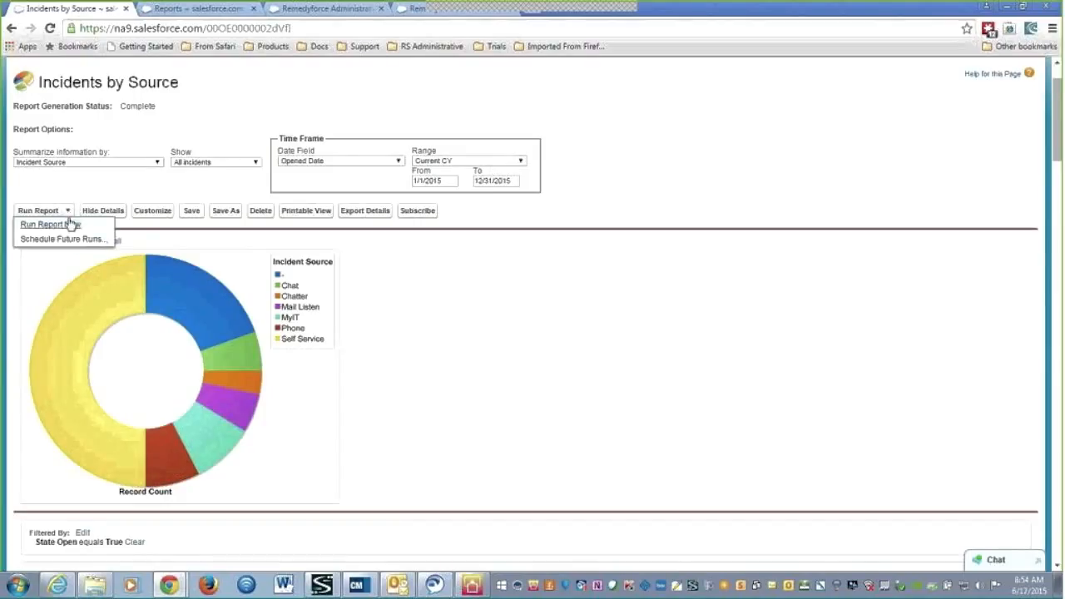
Choose Schedule Future Runs for Incidents by Source and review the default schedule
{"action": "left_click", "coordinate": [69, 240]}
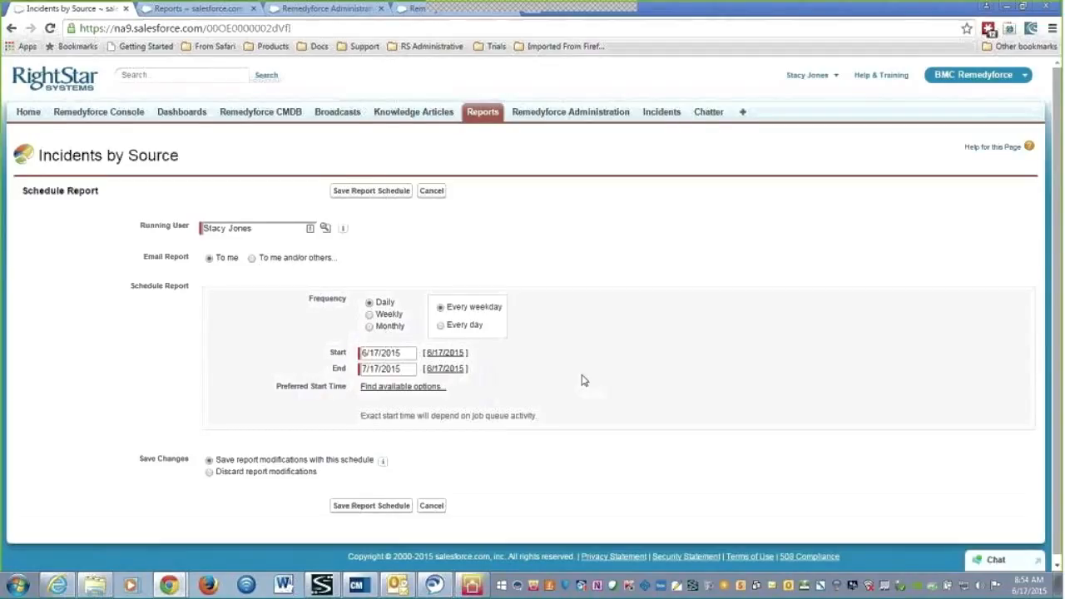
{"action": "scroll", "coordinate": [582, 378], "scroll_direction": "down", "scroll_amount": 1}
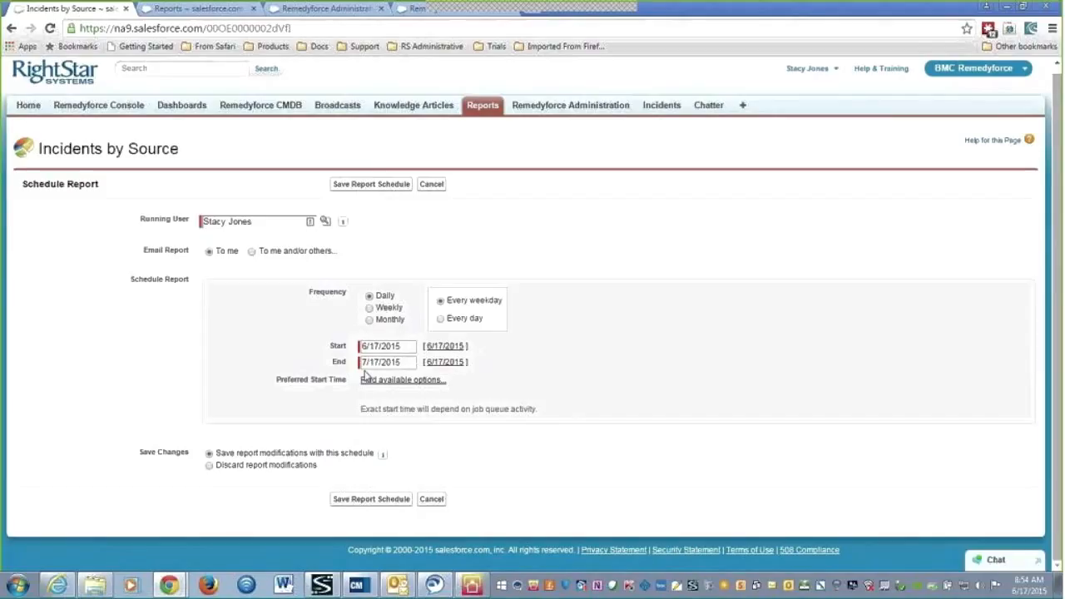